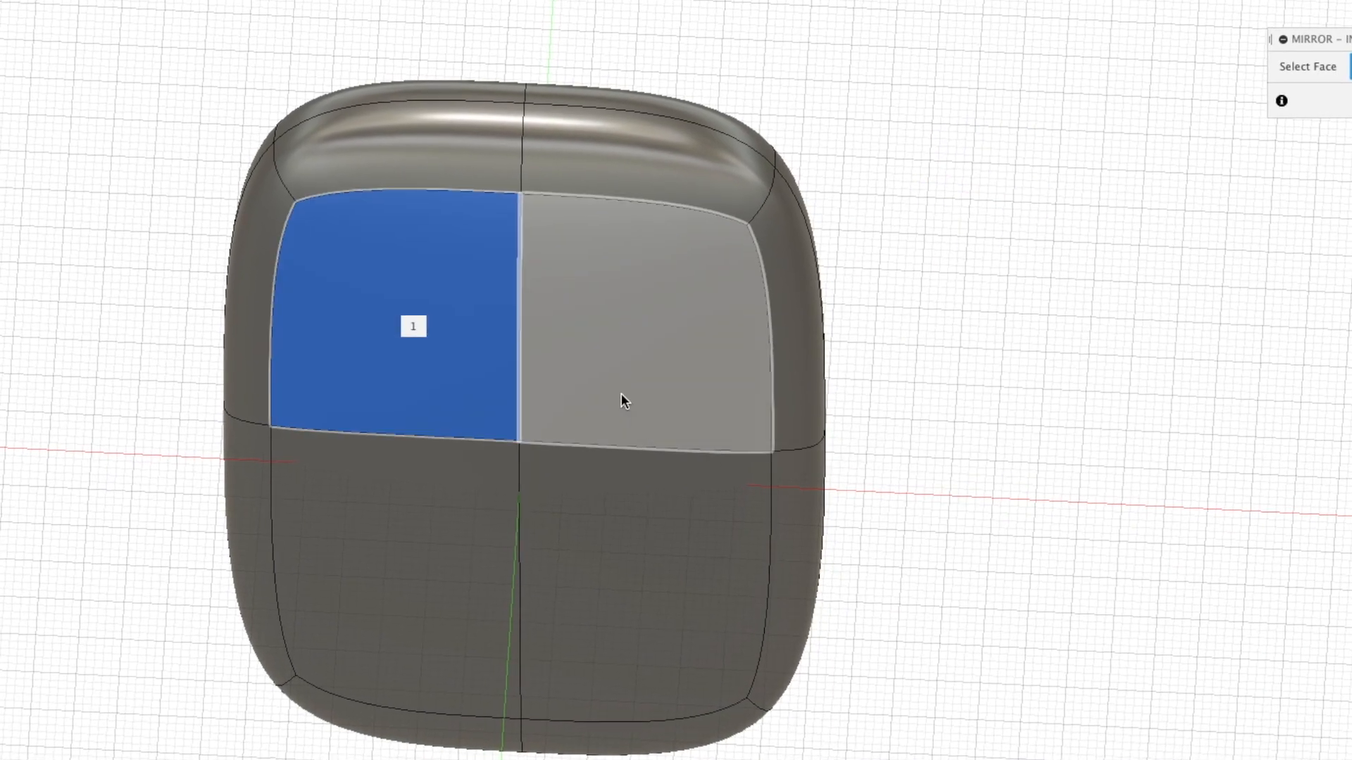
Pair the two upper front faces of the form for internal mirror symmetry and pull its control points to reshape the rounded body
left_click(621, 394)
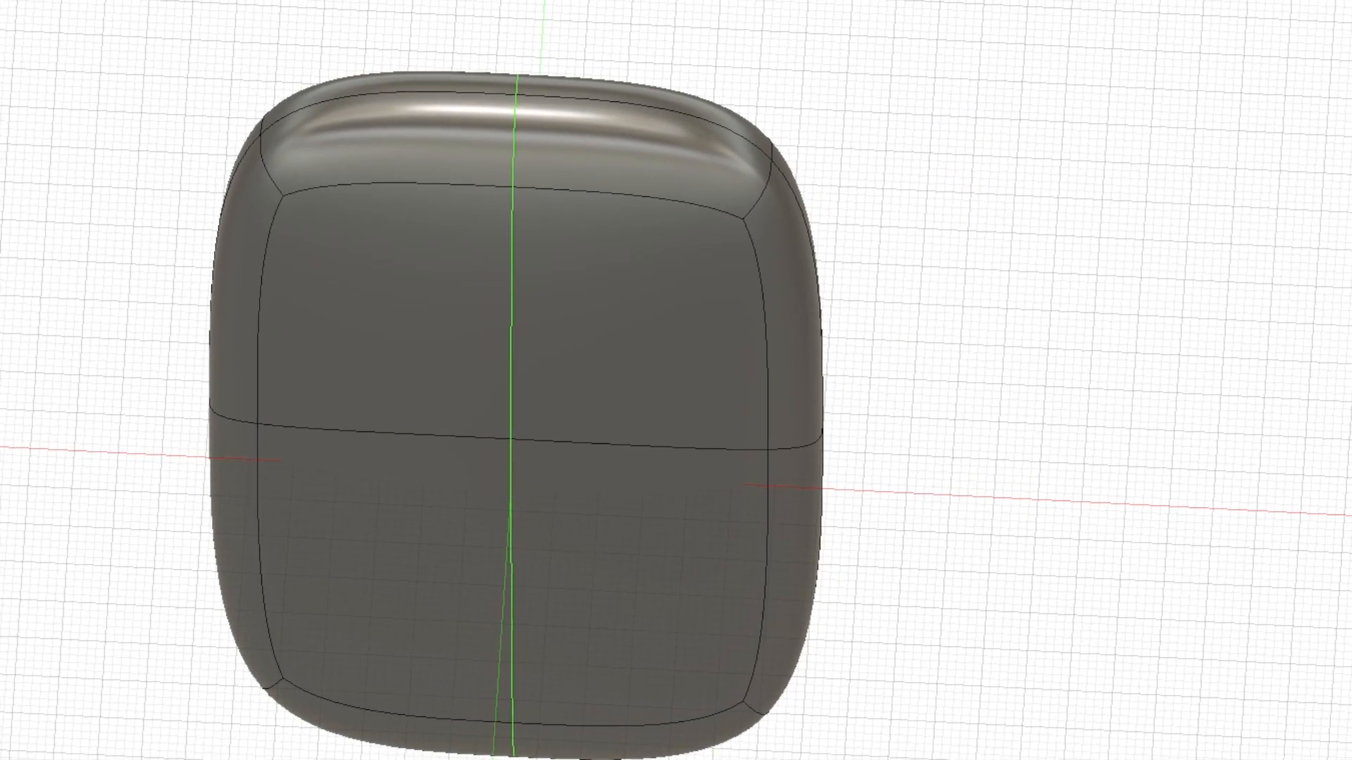
left_click(242, 125)
middle_click_drag(245, 65, 398, 373, "shift")
middle_click_drag(397, 373, 451, 581)
left_click_drag(277, 186, 274, 169)
left_click_drag(326, 238, 314, 227)
Fine-tune the upper edge of the rounded phone form and finish form editing
left_click(669, 15)
left_click(424, 153)
mouse_move(385, 134)
left_mouse_down()
mouse_move(386, 162)
mouse_move(386, 131)
mouse_move(370, 154)
left_mouse_up()
key("Return")
left_click(758, 7)
left_click(406, 146)
middle_click_drag(971, 92, 767, 82, "shift")
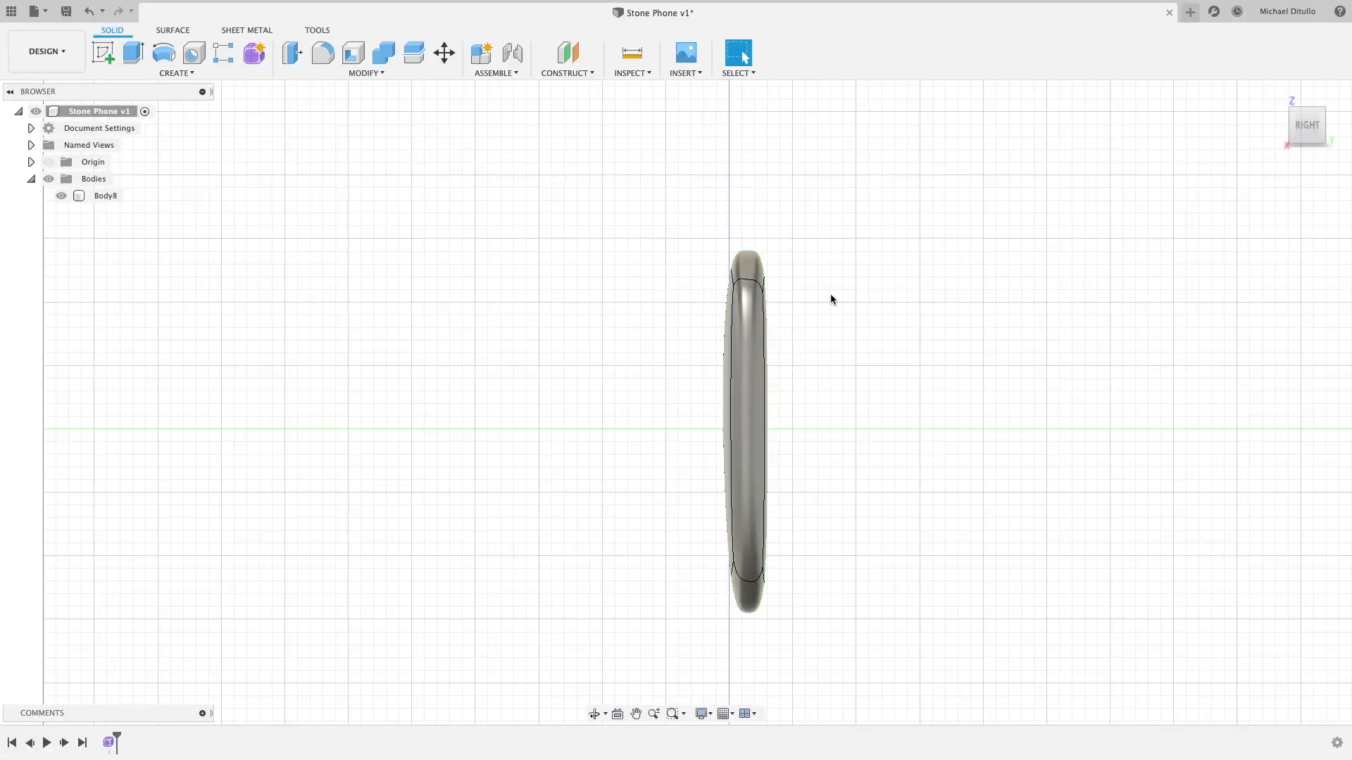
Sketch a vertical line on the side plane through the phone's thickness, extending past both ends of the body
left_click(100, 50)
left_click(642, 354)
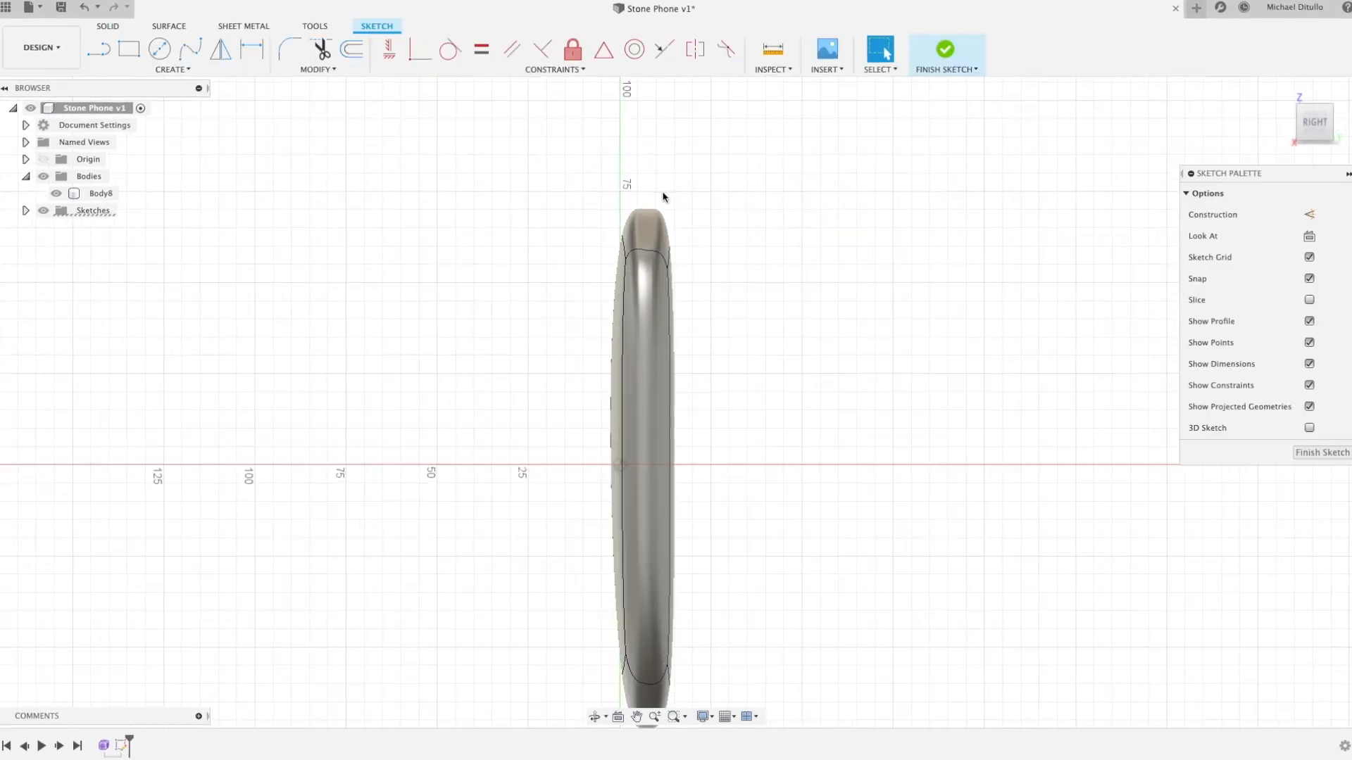
scroll(665, 205, "up", 5)
left_click(645, 210)
scroll(654, 269, "down", 10)
left_click(656, 478)
key("Escape")
scroll(792, 282, "up", 4)
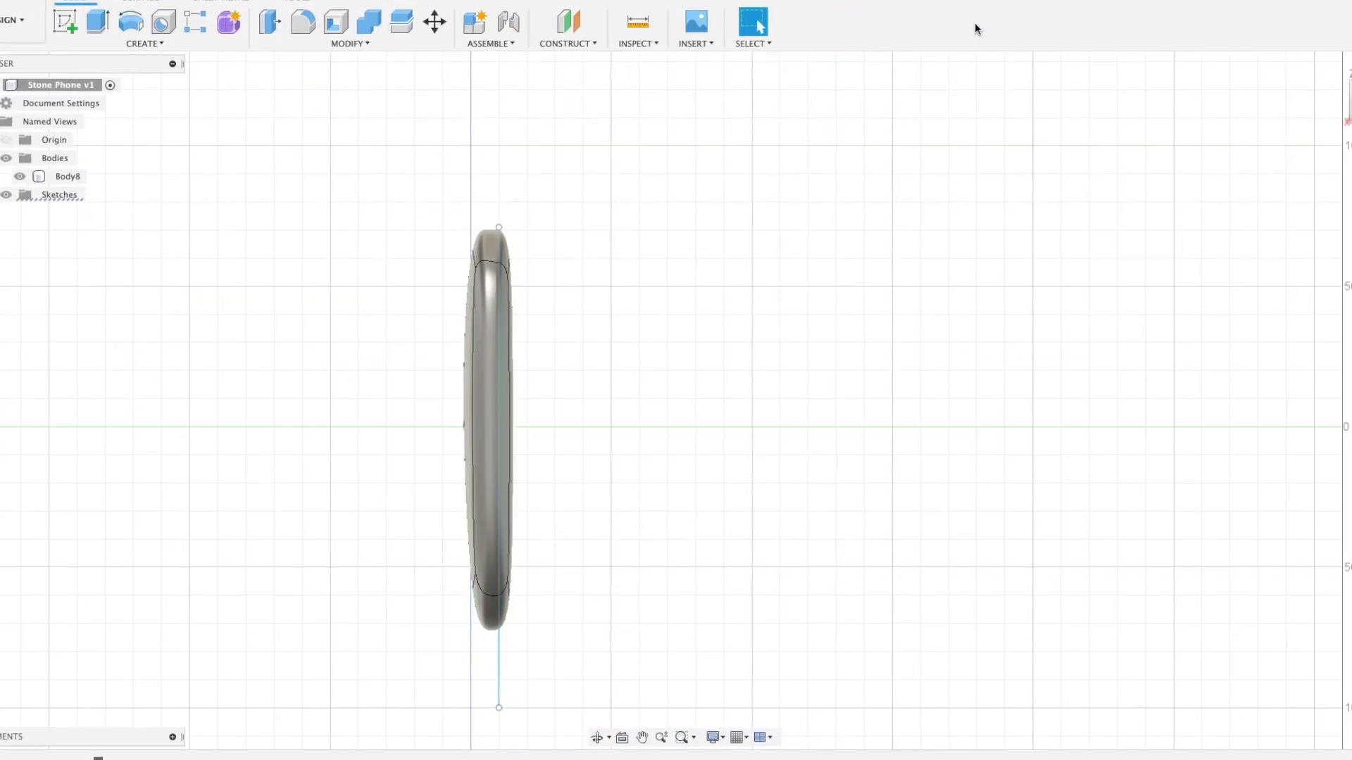
Split the phone body along the sketched vertical line and hide the piece beyond it, exposing the flat cut face
left_click(347, 38)
left_click(294, 205)
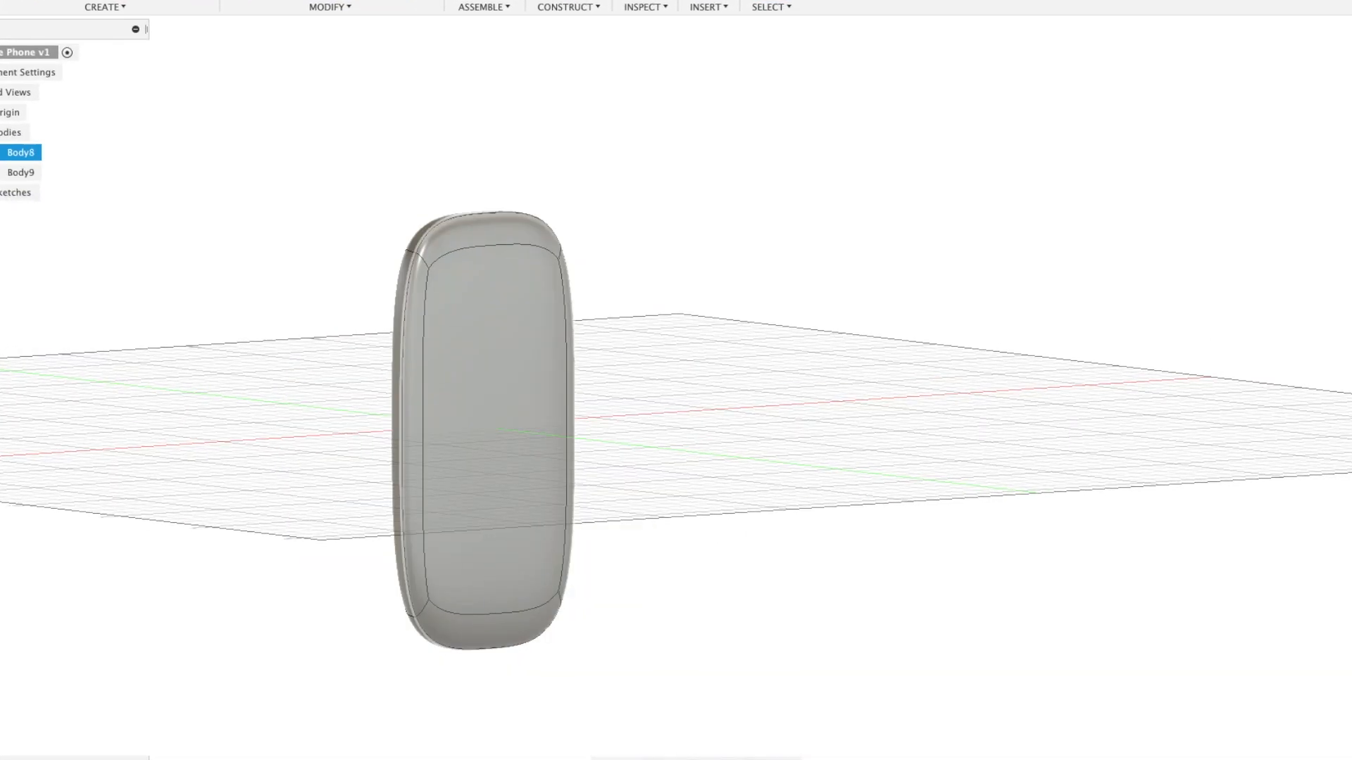
middle_click_drag(366, 380, 316, 398, "shift")
left_click(303, 2)
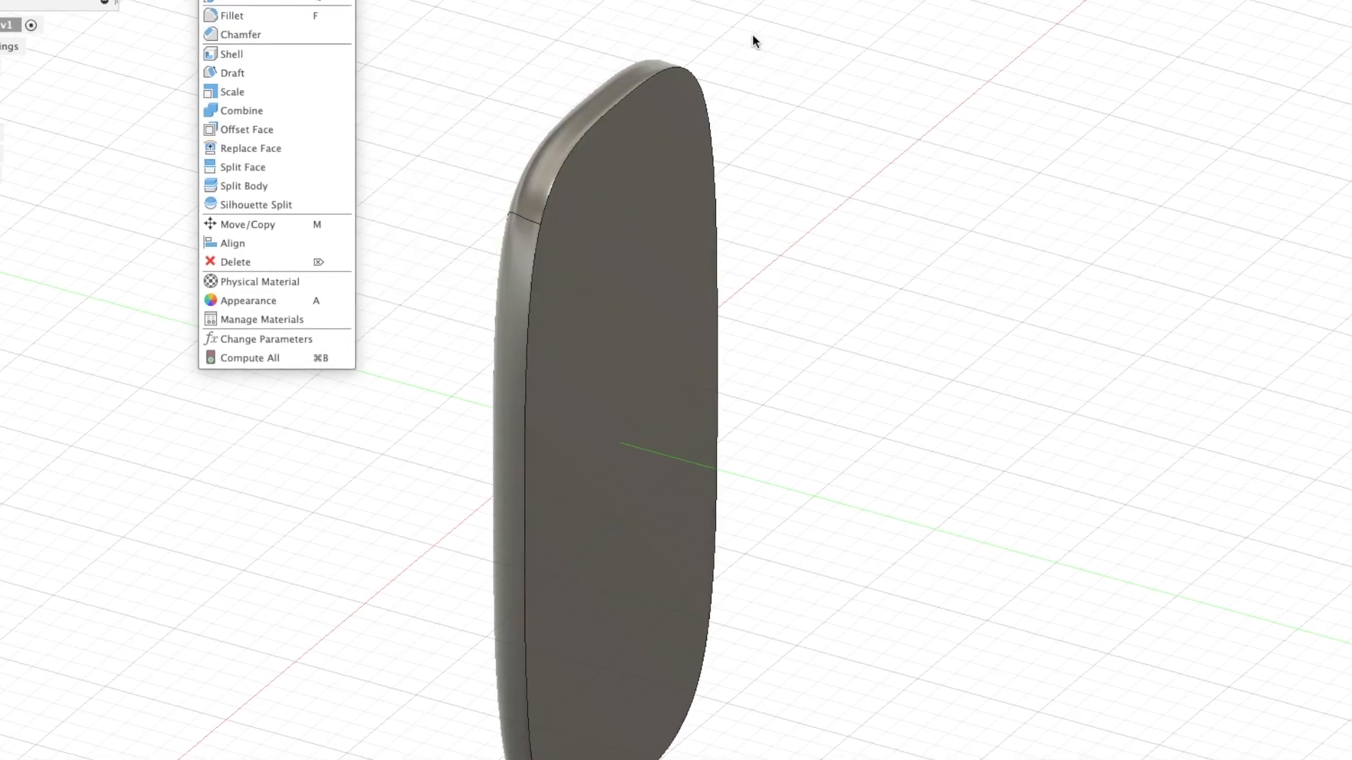
Sketch a second vertical line on the side plane through the remaining body, between its curved side and flat face, running past both ends
left_click(752, 32)
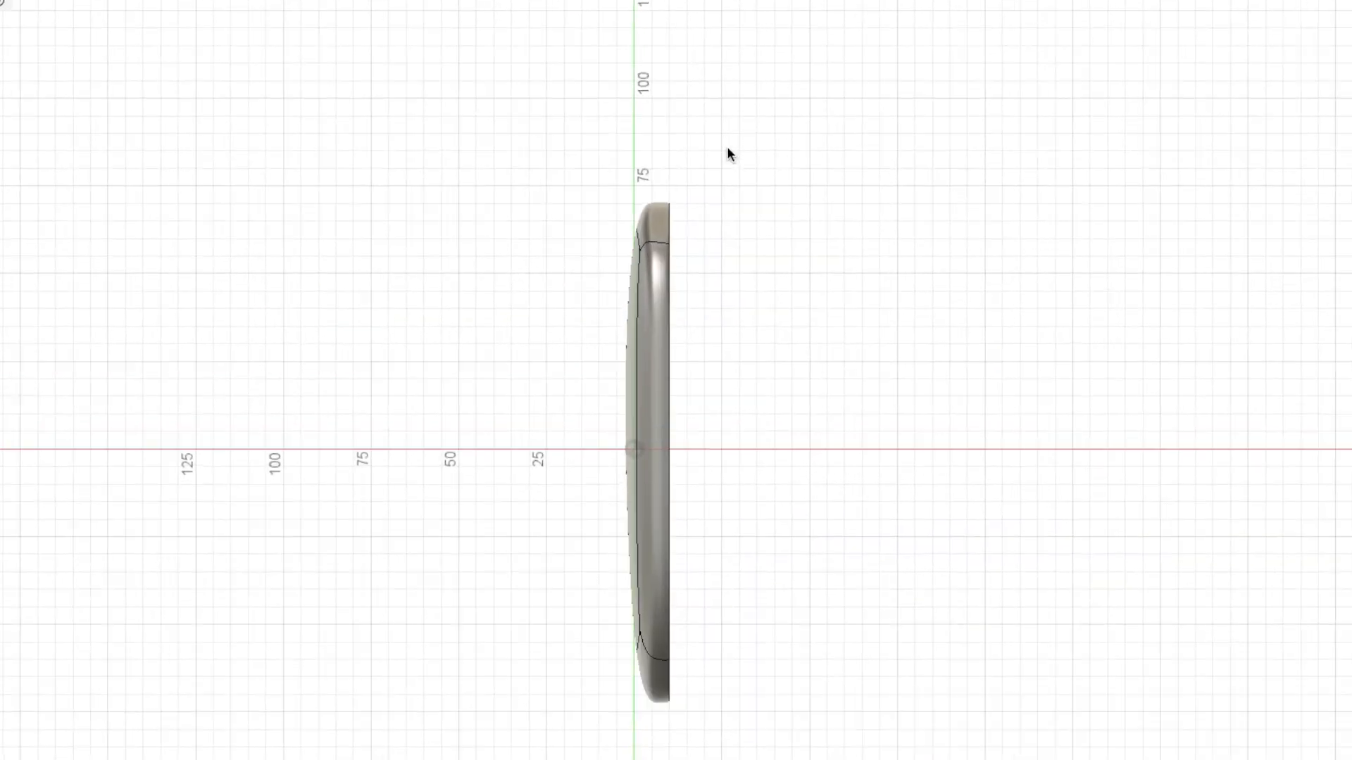
scroll(614, 156, "up", 3)
key("l")
scroll(563, 24, "up", 5)
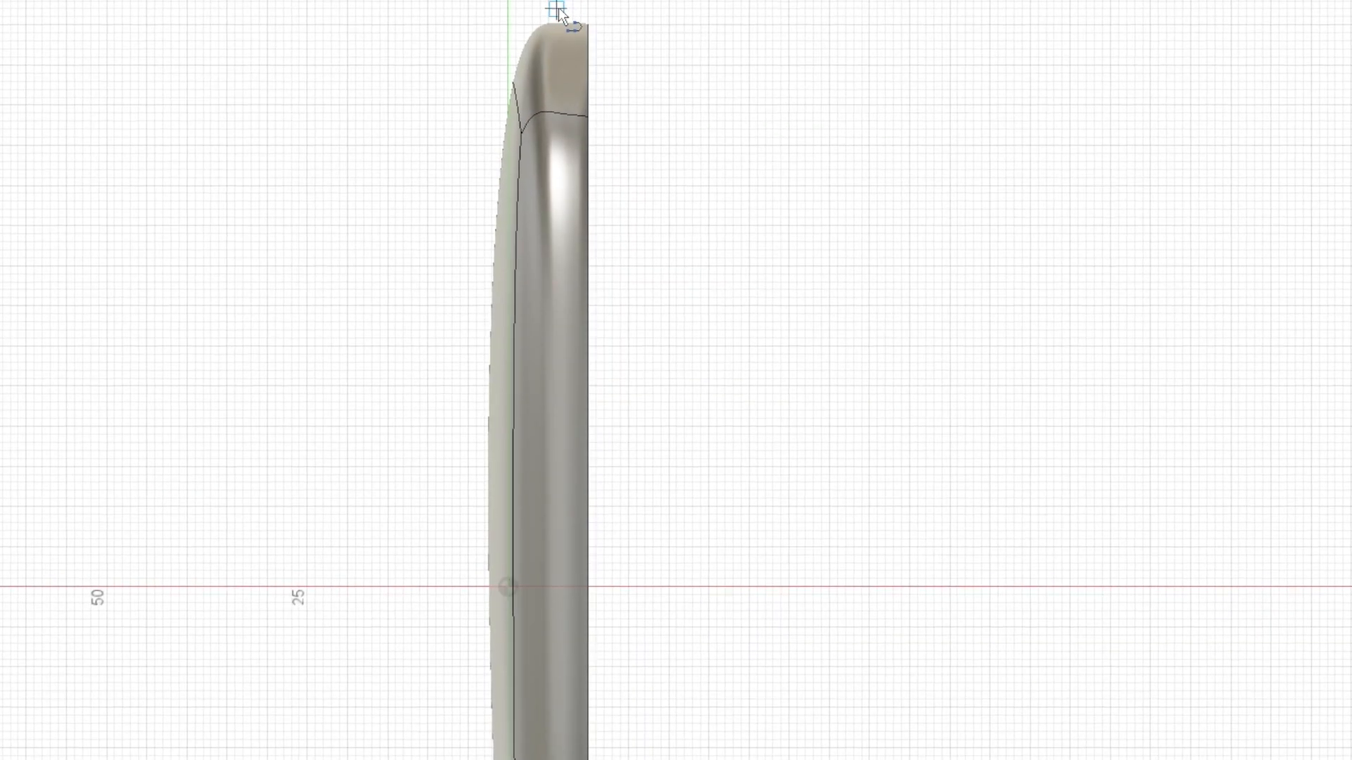
left_click(558, 10)
middle_click_drag(555, 513, 549, 59)
scroll(552, 759, "down", 2)
left_click(553, 759)
key("Escape")
scroll(780, 563, "down", 5)
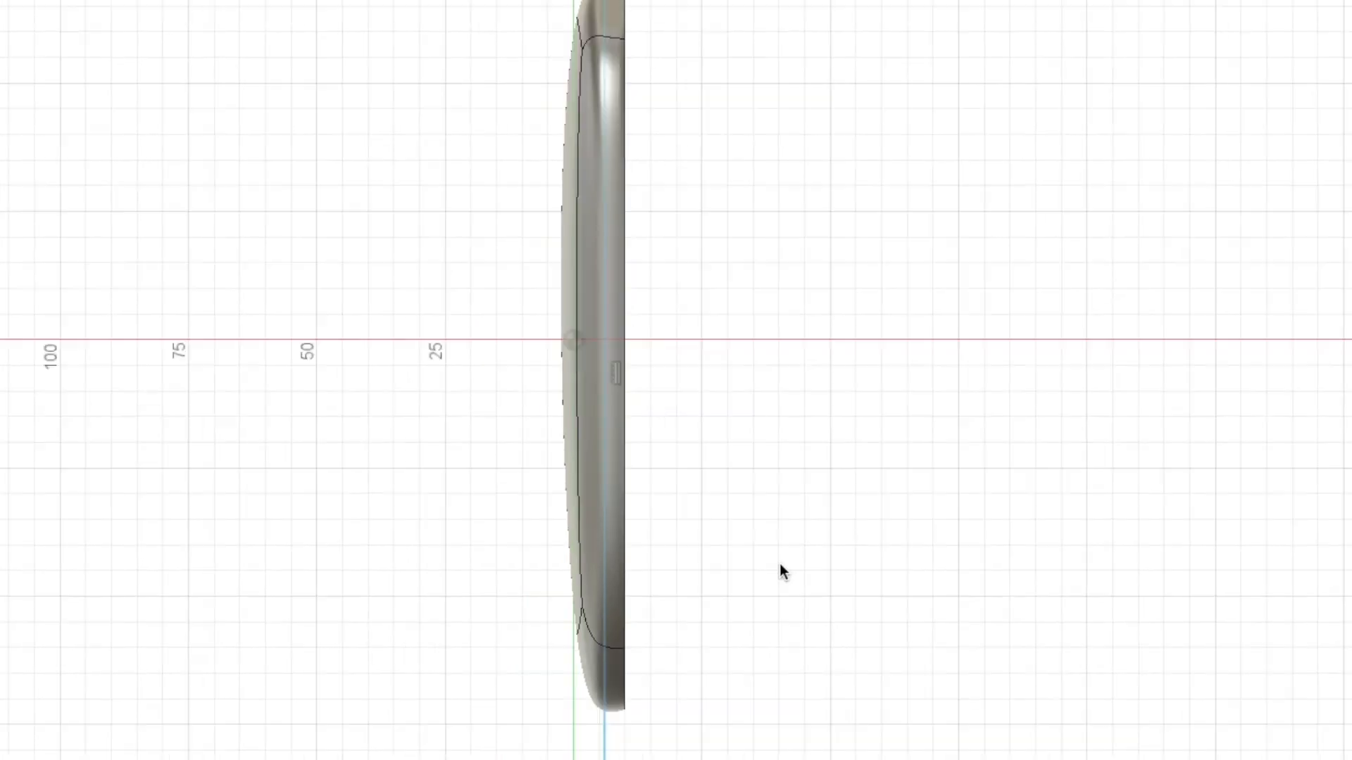
left_click(863, 2)
Split the remaining phone body into two pieces along the second vertical line
middle_click_drag(875, 155, 781, 187, "shift")
left_click(226, 3)
left_click(166, 123)
left_click(631, 169)
left_click(647, 722)
key("Return")
Apply the teal appearance from the design to the curved outer shell body
mouse_move(904, 330)
middle_mouse_down("shift")
mouse_move(944, 331)
mouse_move(905, 323)
middle_mouse_up("shift")
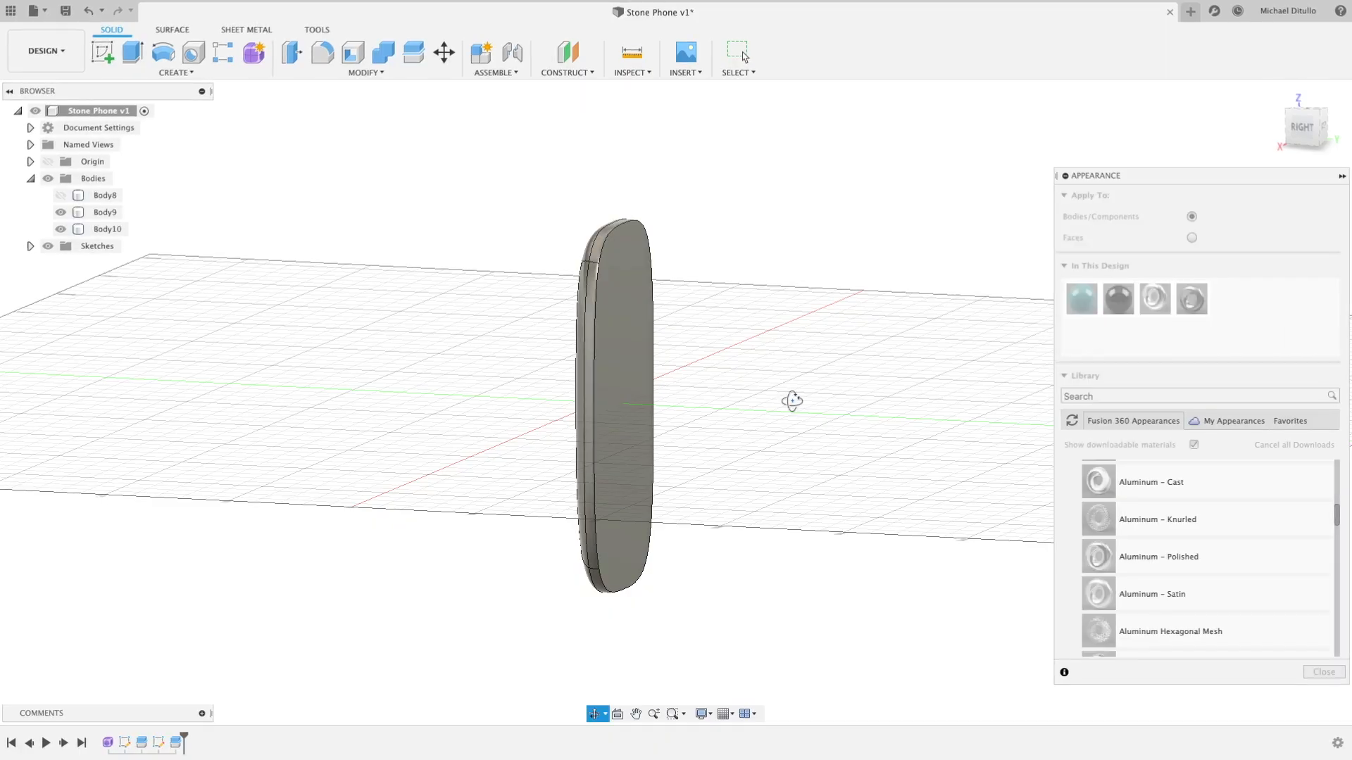
middle_click_drag(789, 405, 876, 403, "shift")
left_click_drag(1081, 299, 962, 329)
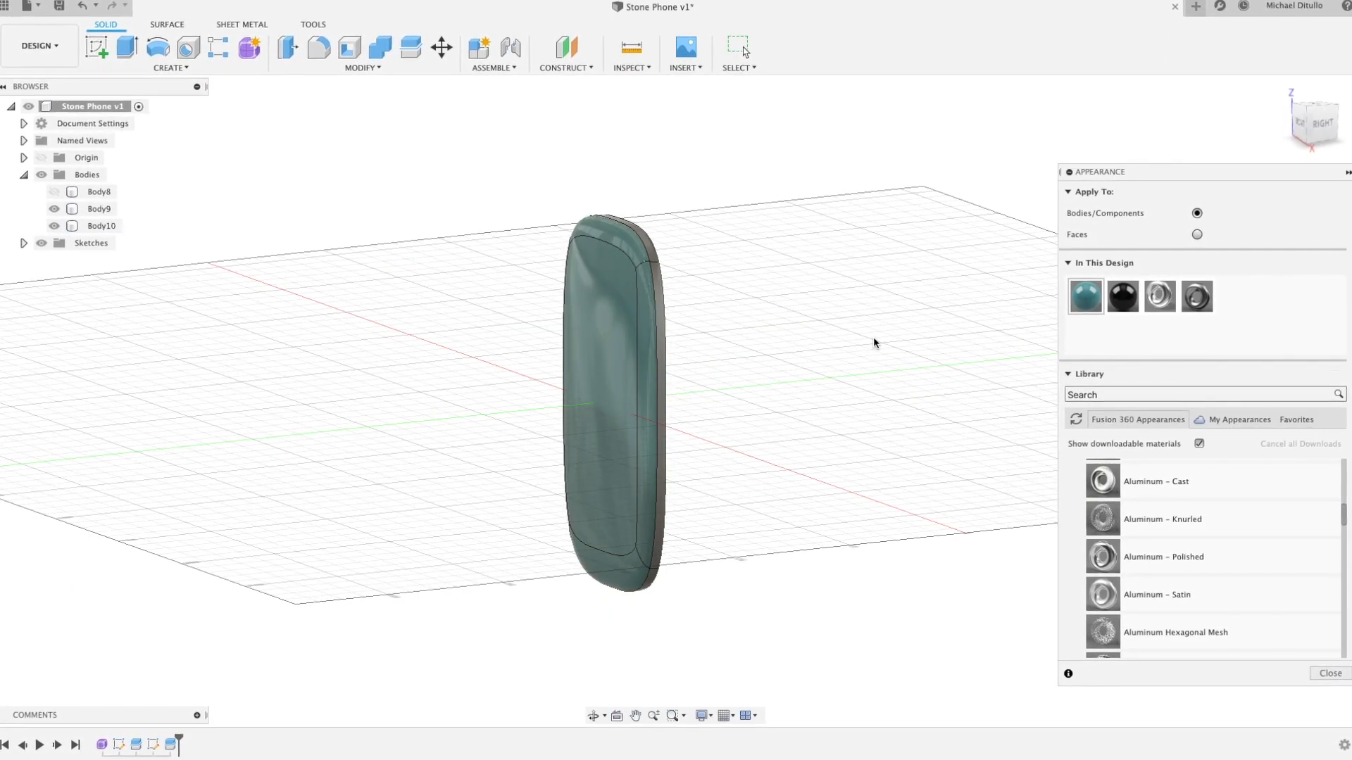
key("Escape")
Sketch a third vertical line on the side plane just inside the flat face, running past both ends of the phone
scroll(754, 226, "up", 1)
middle_click_drag(754, 226, 715, 193, "shift")
left_click(1331, 108)
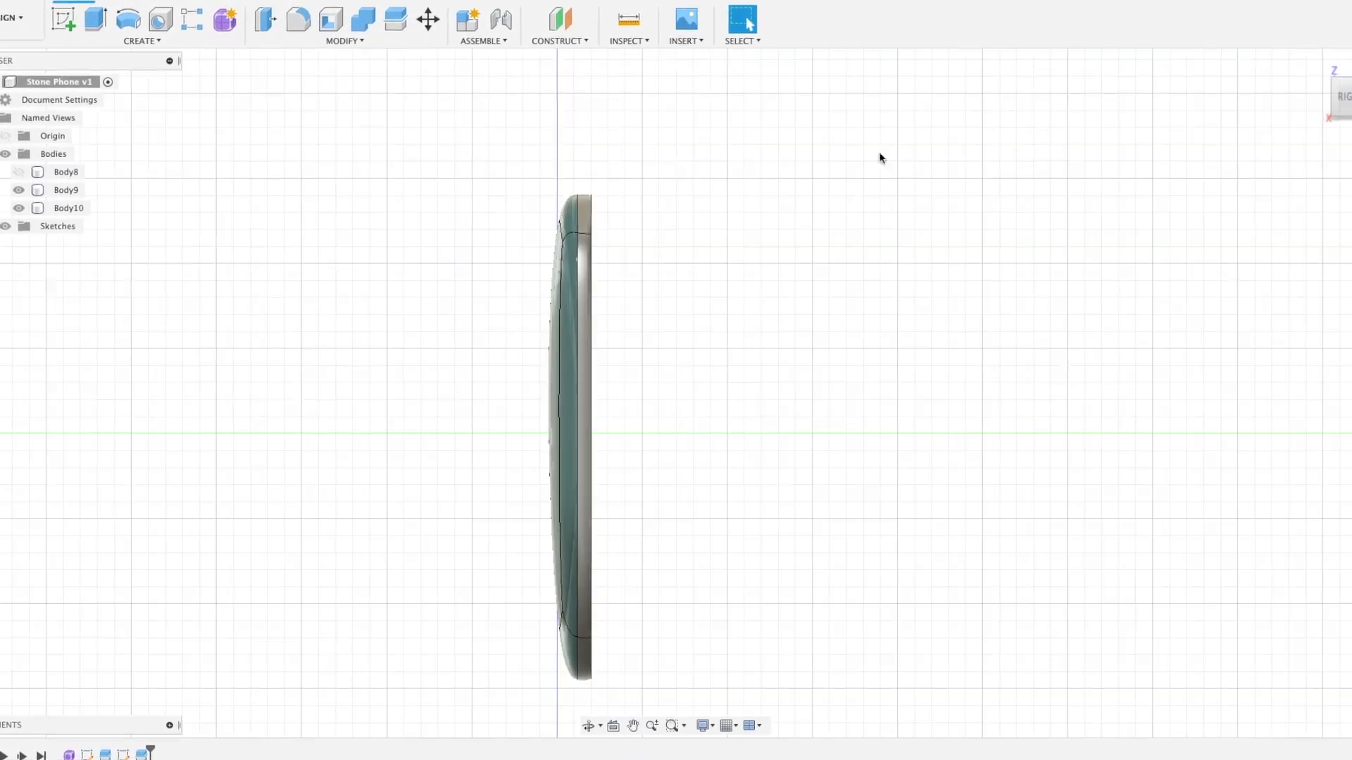
left_click(57, 14)
left_click(585, 399)
scroll(676, 215, "up", 8)
left_click(35, 6)
left_click(461, 43)
scroll(449, 347, "down", 8)
middle_click_drag(458, 471, 493, 188)
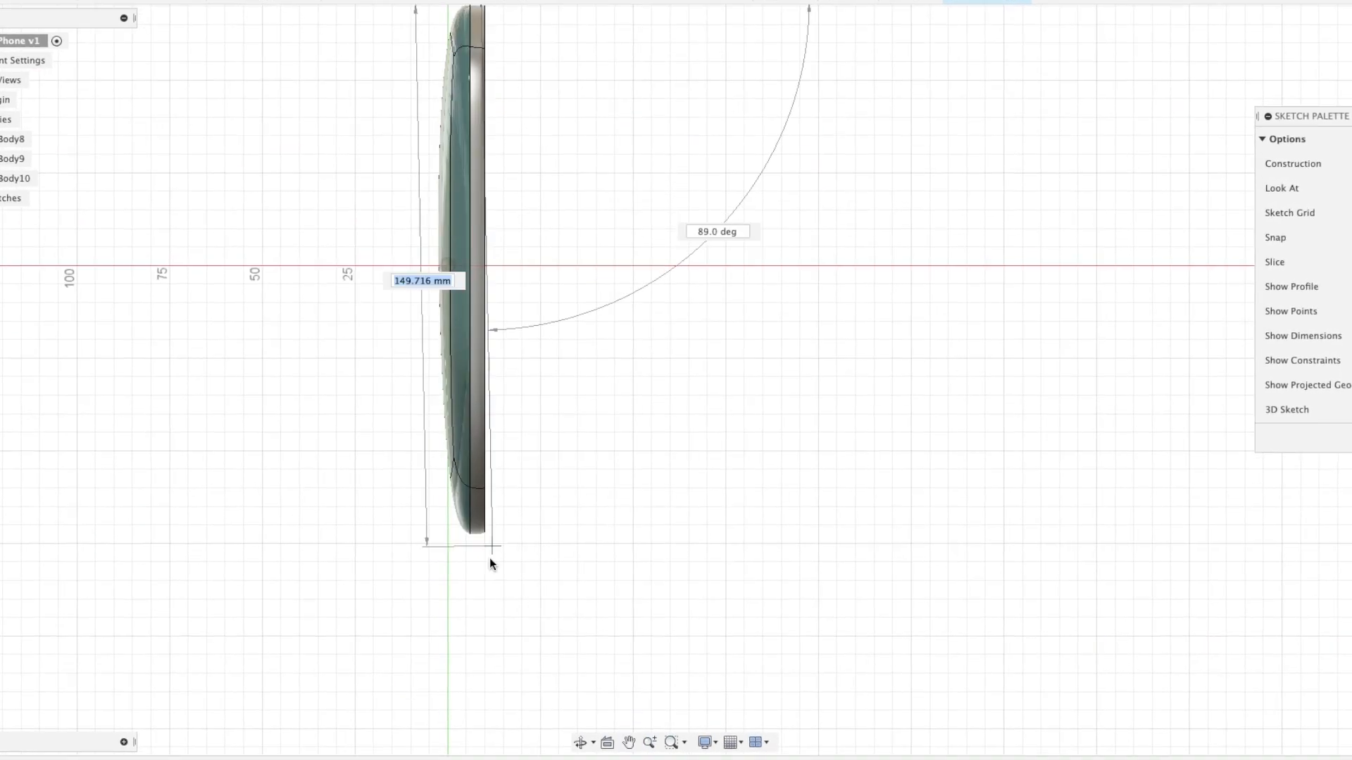
left_click(484, 566)
key("Escape")
left_click(1348, 436)
Split the uncolored body along the third line to separate a thin plate at the flat face
left_click(218, 2)
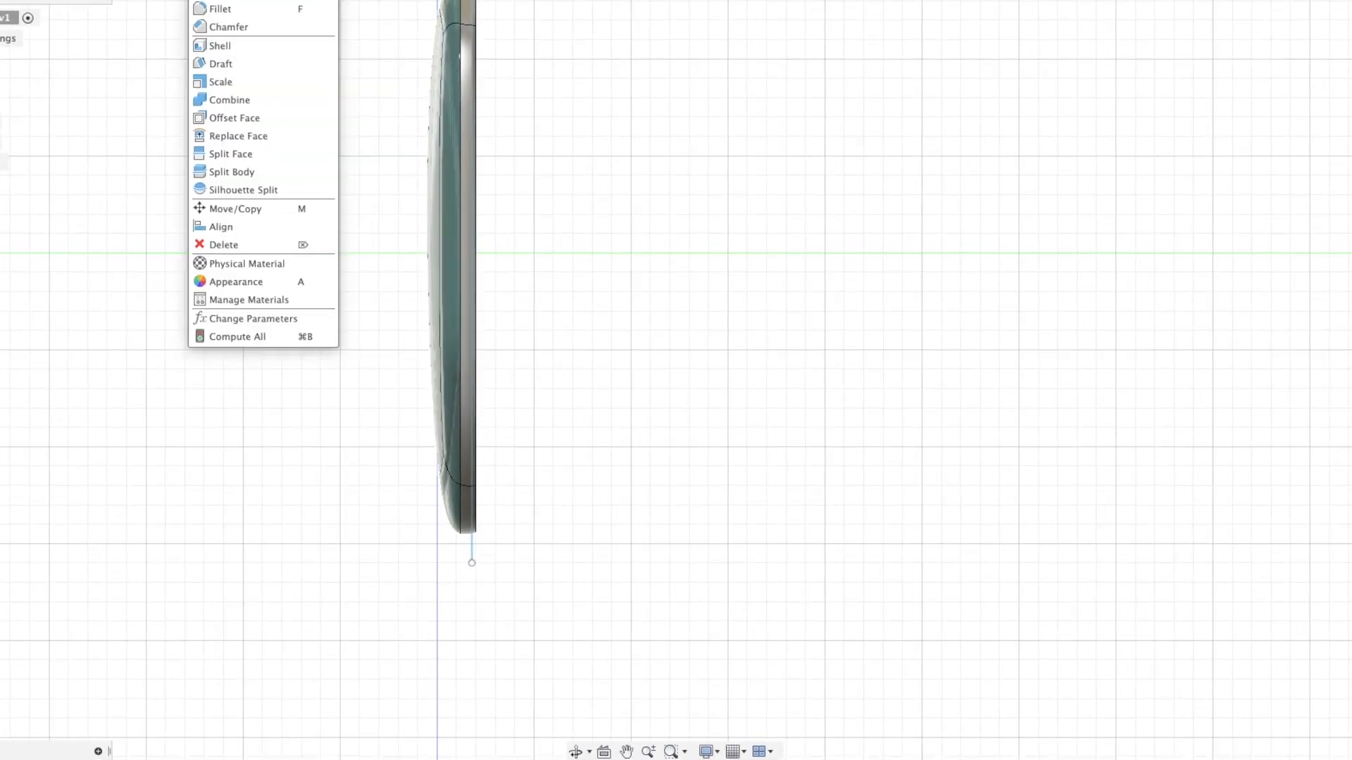
left_click(252, 168)
left_click(471, 94)
left_click(458, 539)
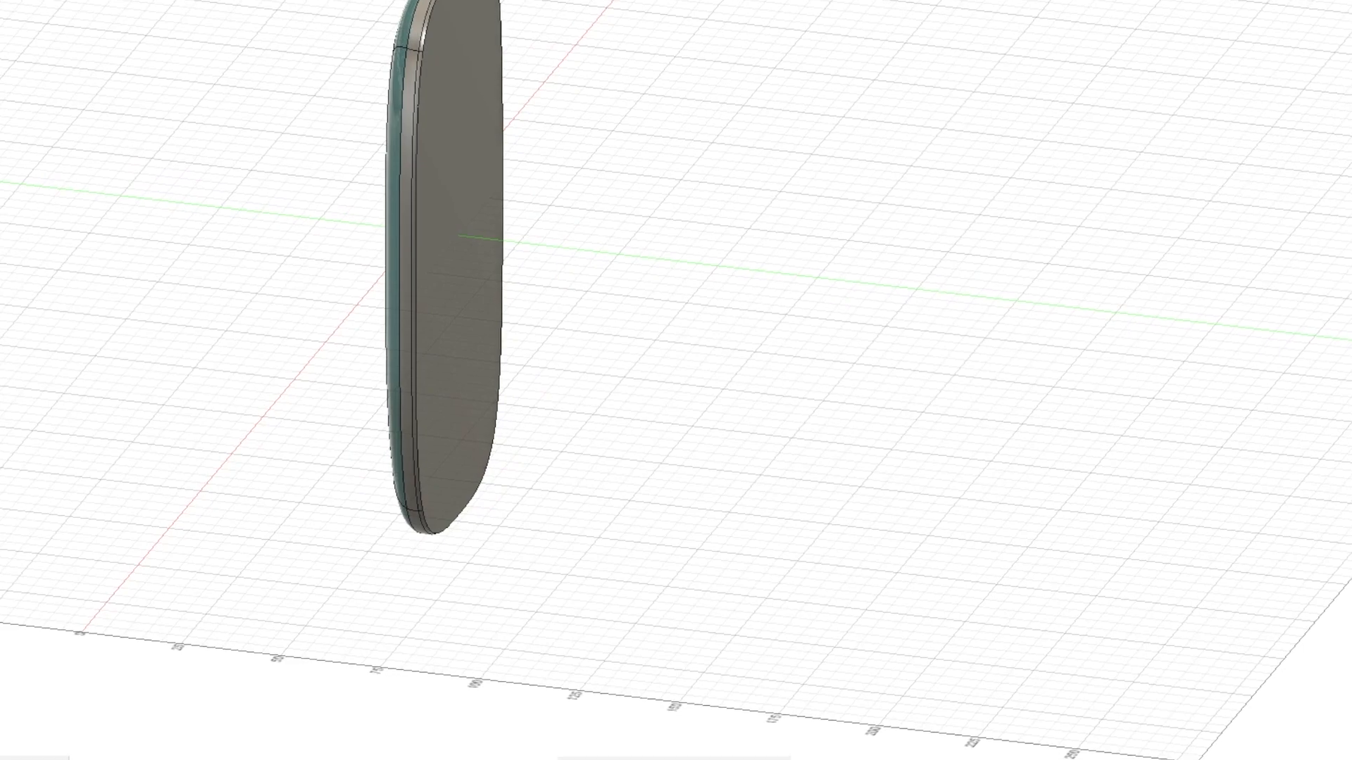
Apply Paint - Enamel Glossy (Black) to the thin flat plate and the silver metal appearance to the middle band
key("a")
left_click_drag(1276, 211, 350, 190)
scroll(350, 190, "up", 3)
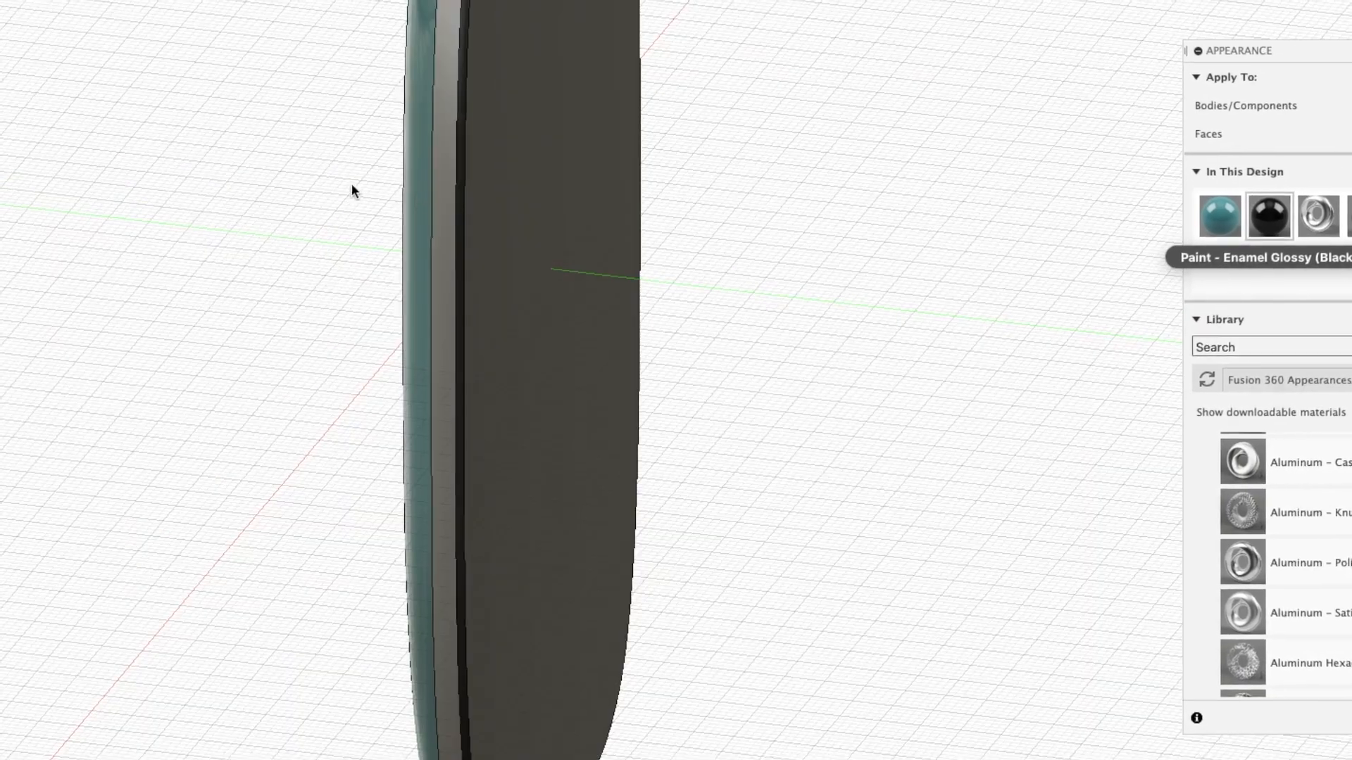
left_click_drag(1327, 211, 440, 180)
middle_click_drag(890, 169, 922, 184, "shift")
Edit the teal appearance to give it a lighter color
double_click(1264, 196)
left_click_drag(1185, 311, 1162, 312)
left_click_drag(1146, 283, 1158, 282)
left_click_drag(1155, 152, 1159, 120)
left_click(1199, 385)
On the side plane, sketch a vertical line up through the teal shell and continue it with a slanted segment out past its curved face
middle_click_drag(850, 293, 796, 97, "shift")
left_click(668, 133)
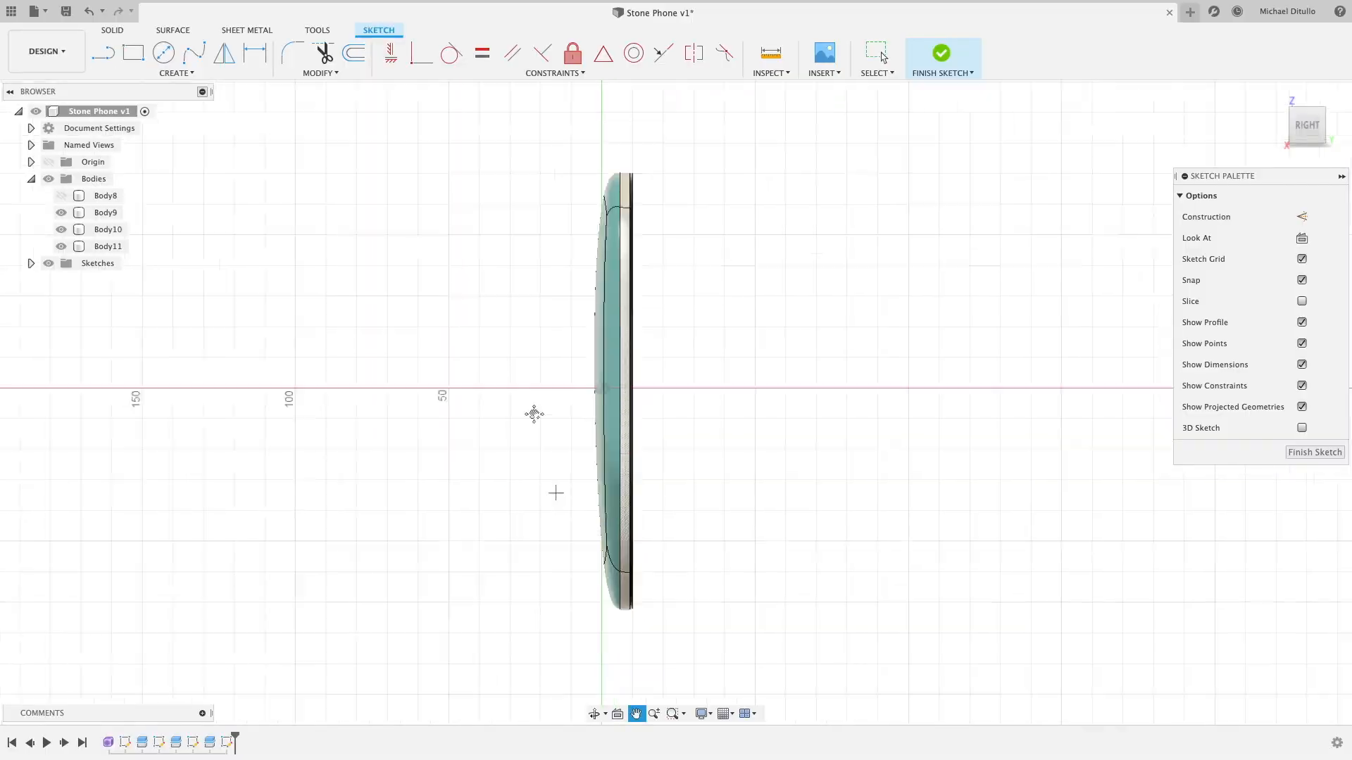
scroll(555, 492, "up", 5)
key("l")
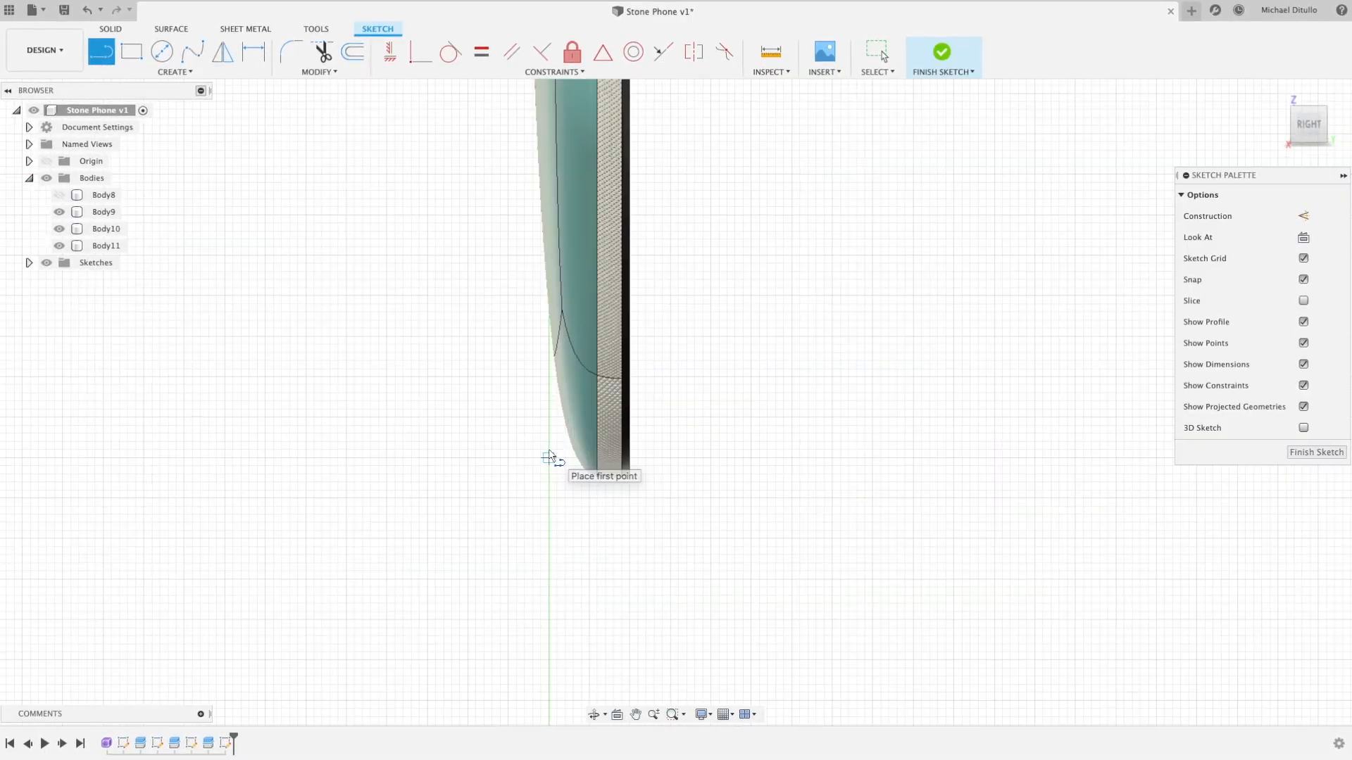
middle_click_drag(570, 121, 550, 604)
middle_click_drag(545, 182, 533, 508)
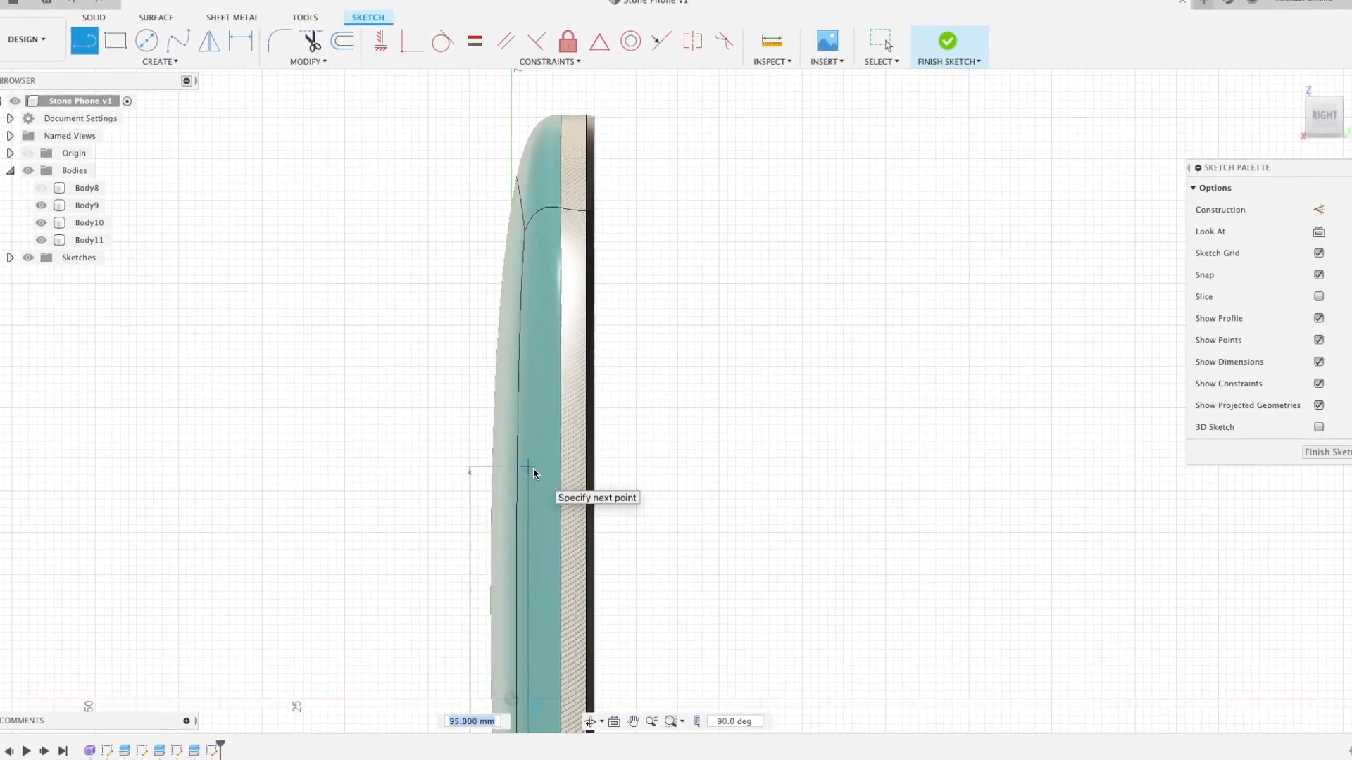
left_click(514, 507)
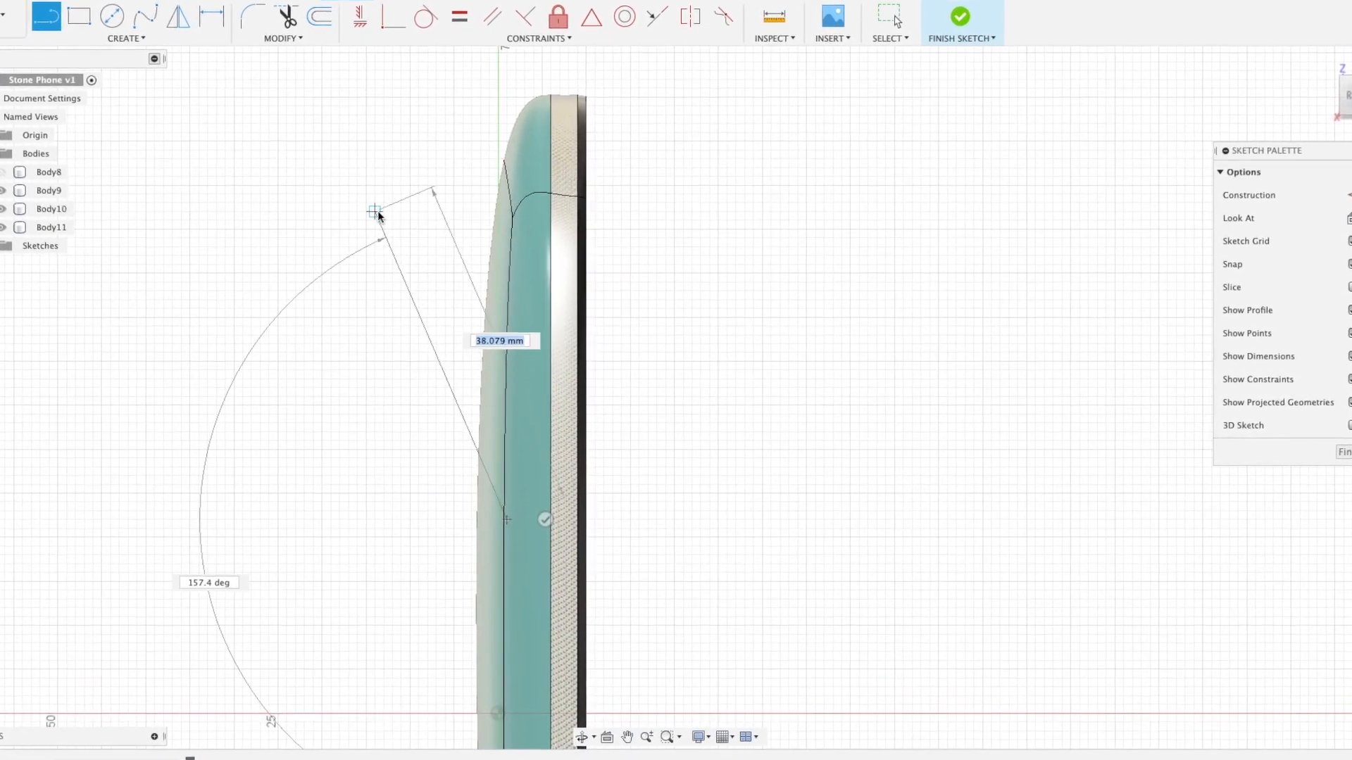
left_click(327, 265)
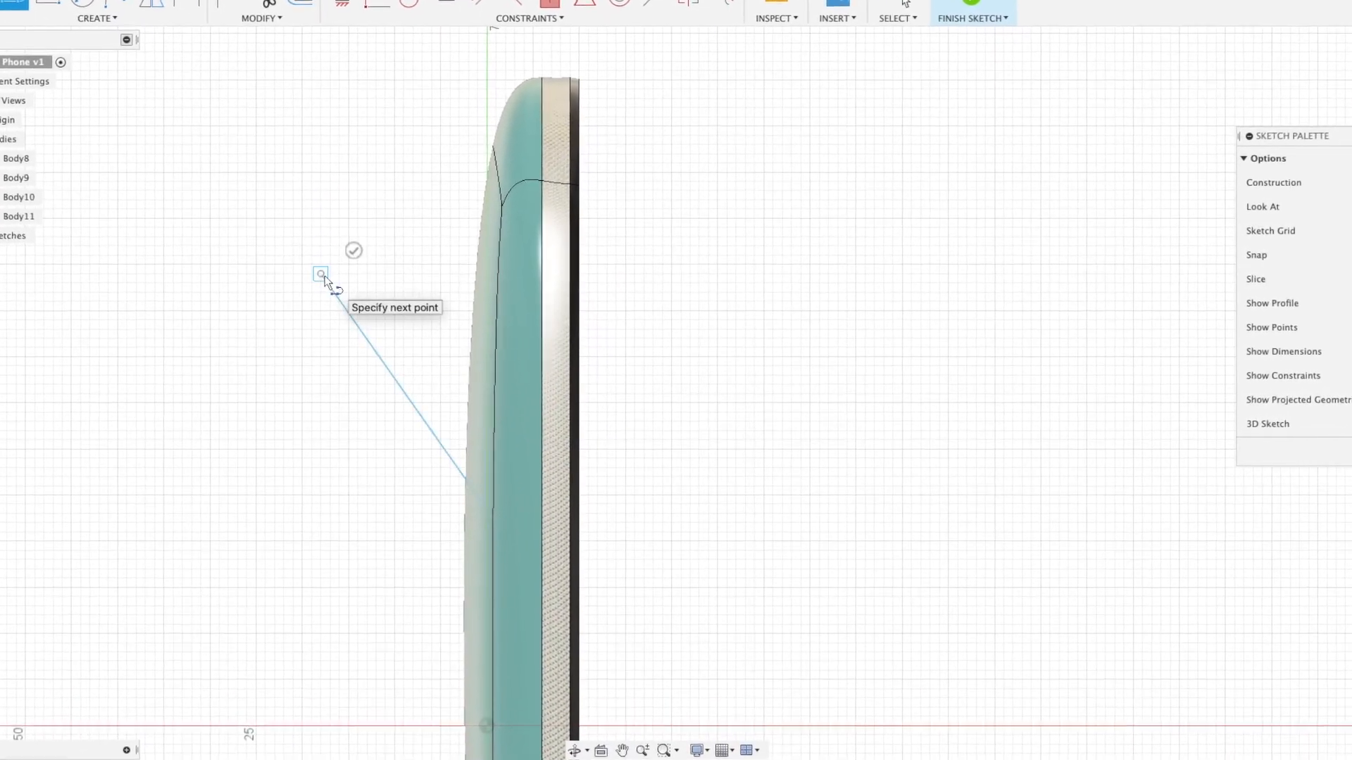
Fillet the corner between the vertical and slanted lines with a radius of about 60 mm and finish the sketch
left_click(217, 1)
left_click(489, 526)
left_click_drag(492, 525, 458, 532)
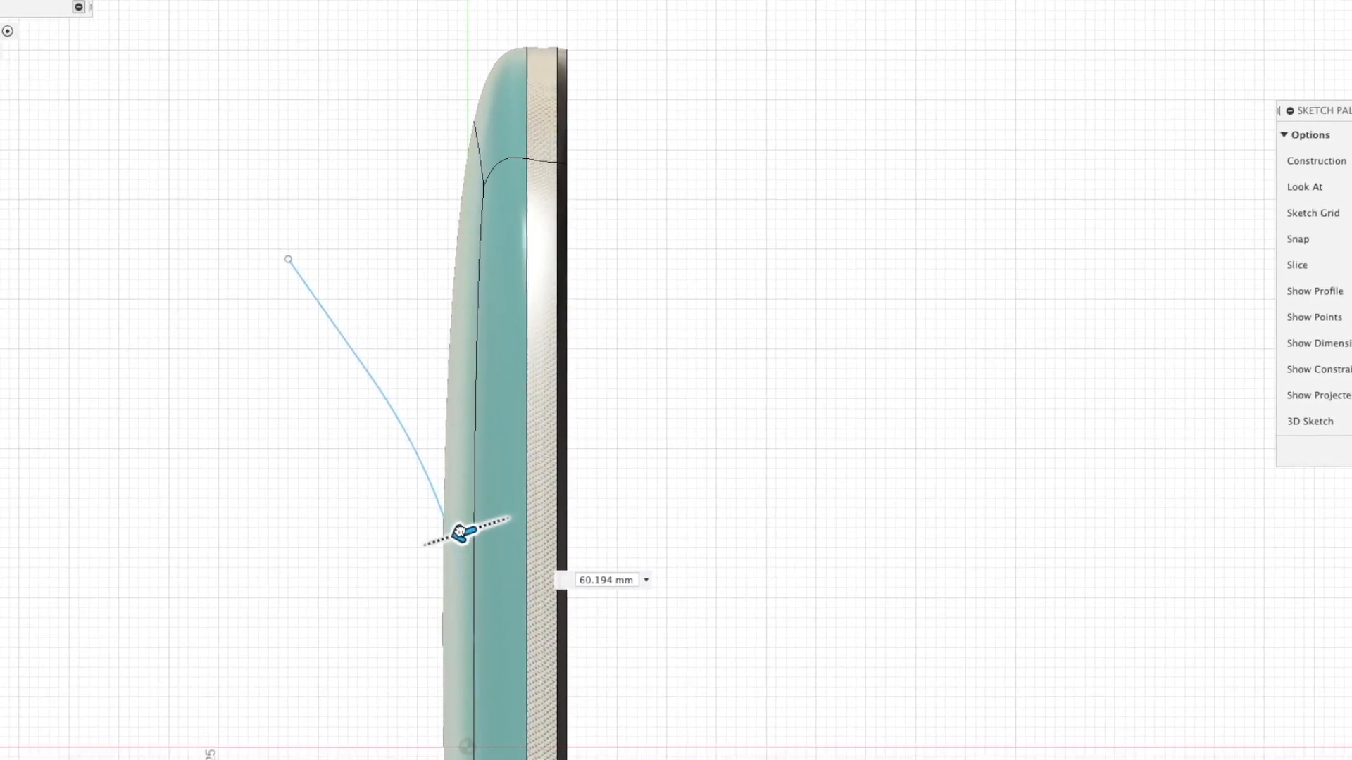
key("Return")
left_click(1253, 2)
Extend the lower endpoint of the filleted profile past the phone's bottom end
scroll(831, 298, "down", 8)
middle_click_drag(856, 374, 825, 517)
scroll(789, 650, "up", 5)
mouse_move(788, 650)
middle_mouse_down()
mouse_move(757, 573)
mouse_move(760, 458)
middle_mouse_up()
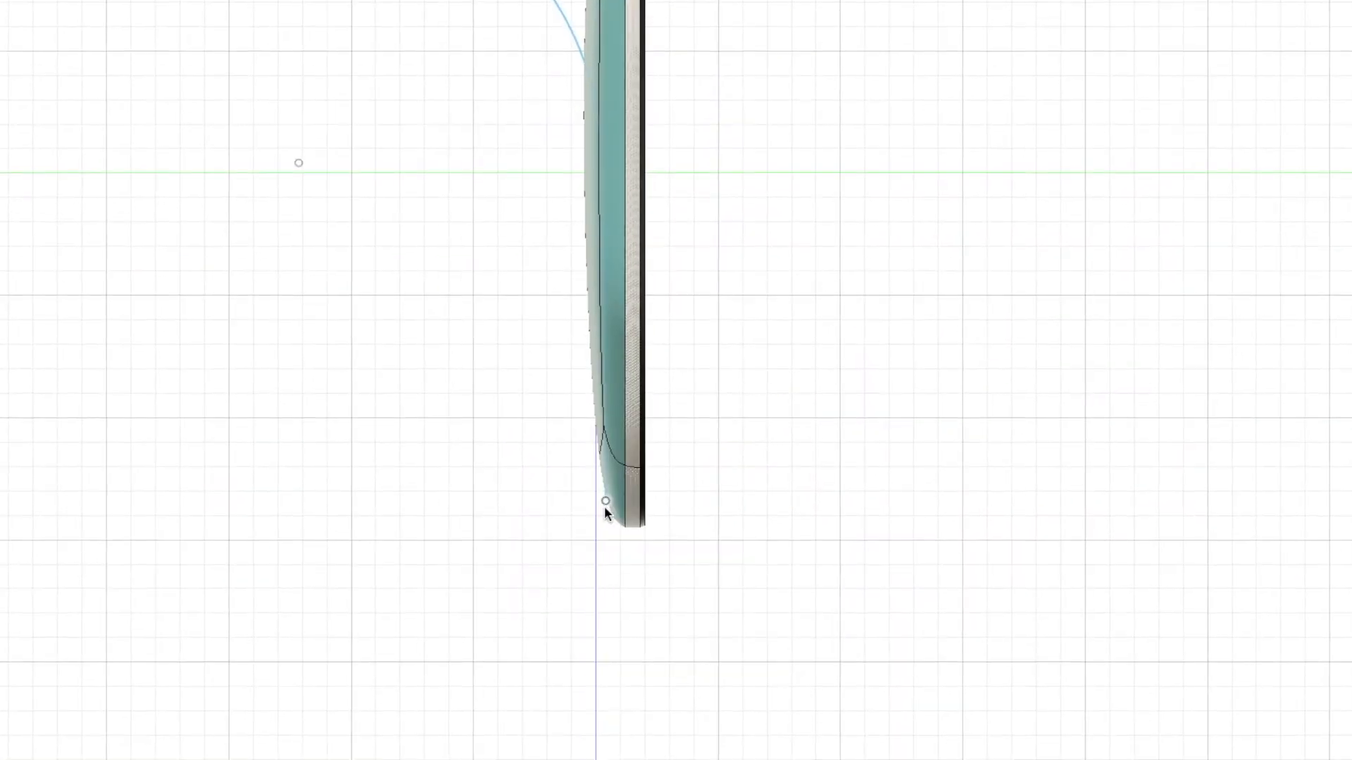
scroll(604, 503, "up", 5)
left_click_drag(609, 494, 605, 657)
scroll(709, 594, "down", 10)
Split the teal shell with the filleted profile and hide the cut-off piece to reveal the recess in its lower half
middle_click_drag(598, 542, 635, 548, "shift")
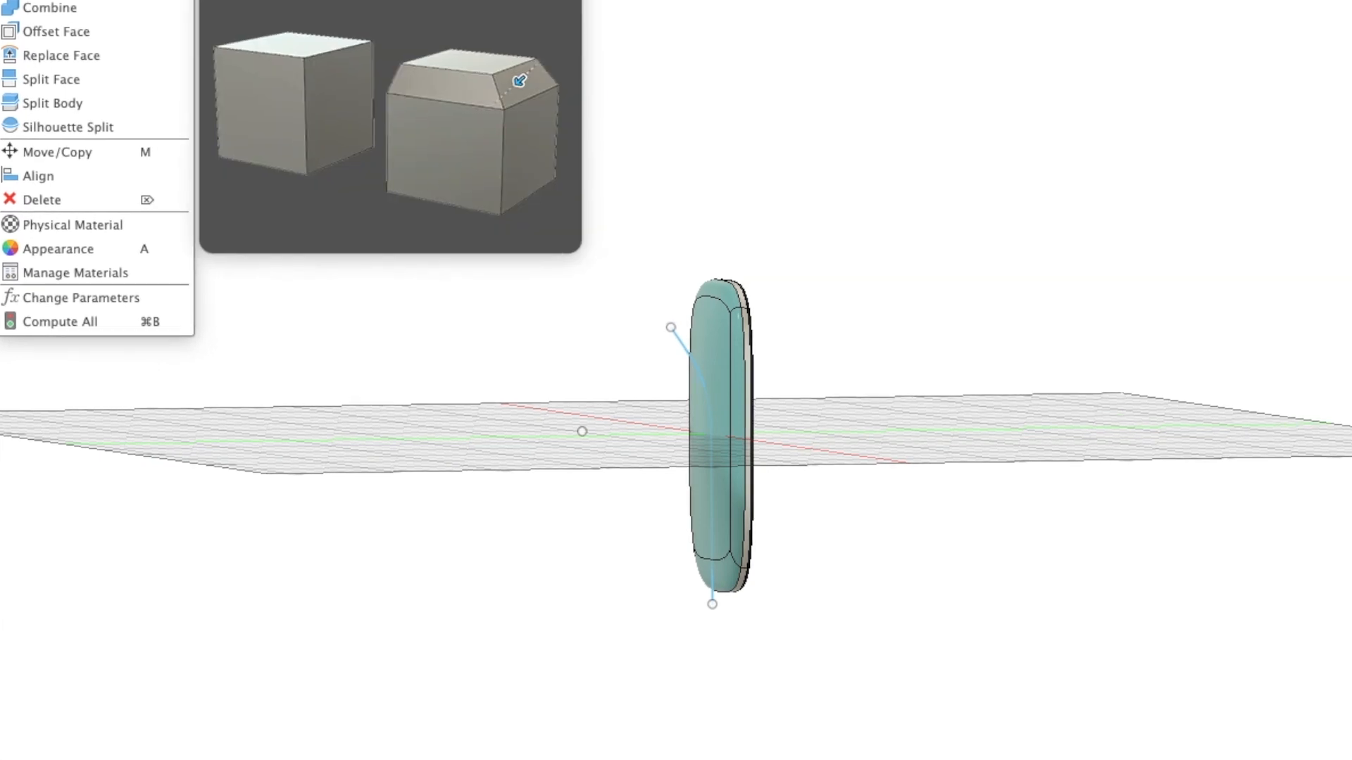
left_click(55, 98)
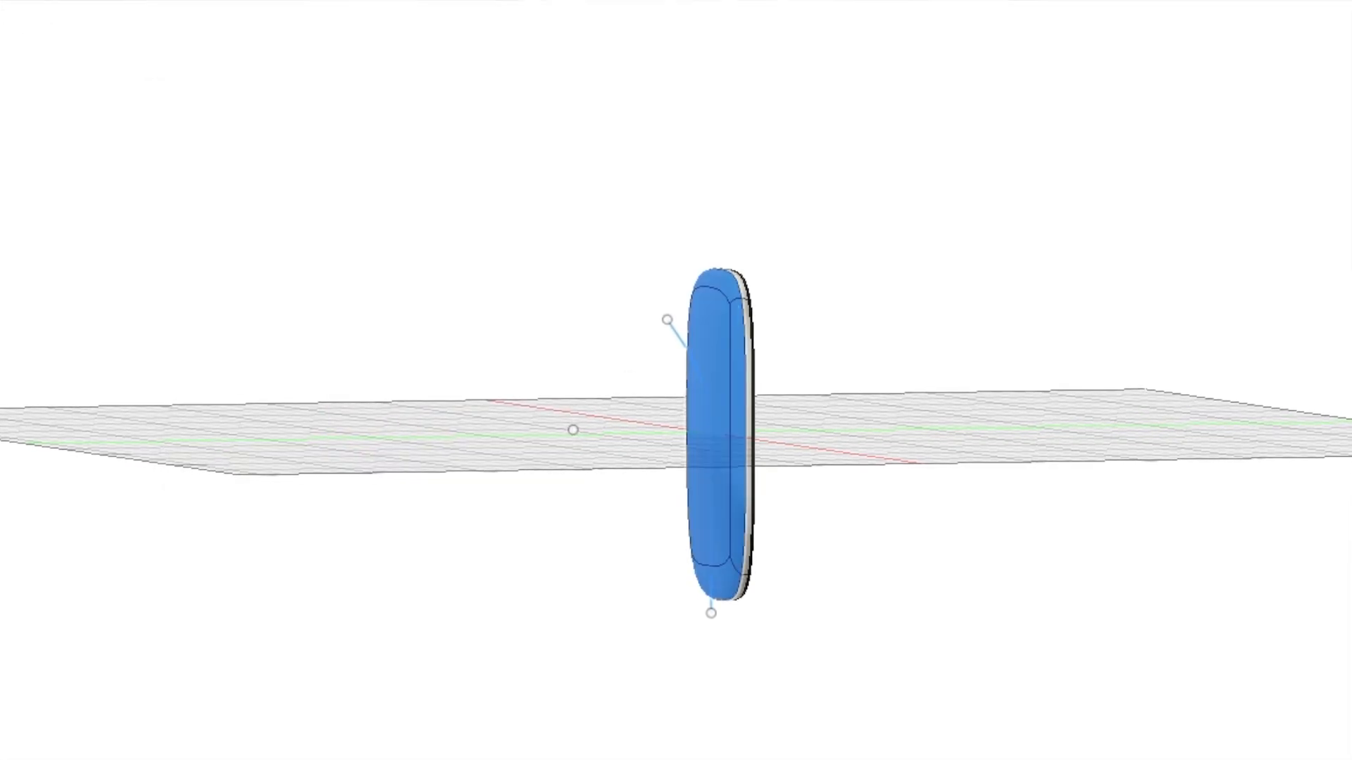
left_click(683, 335)
key("Return")
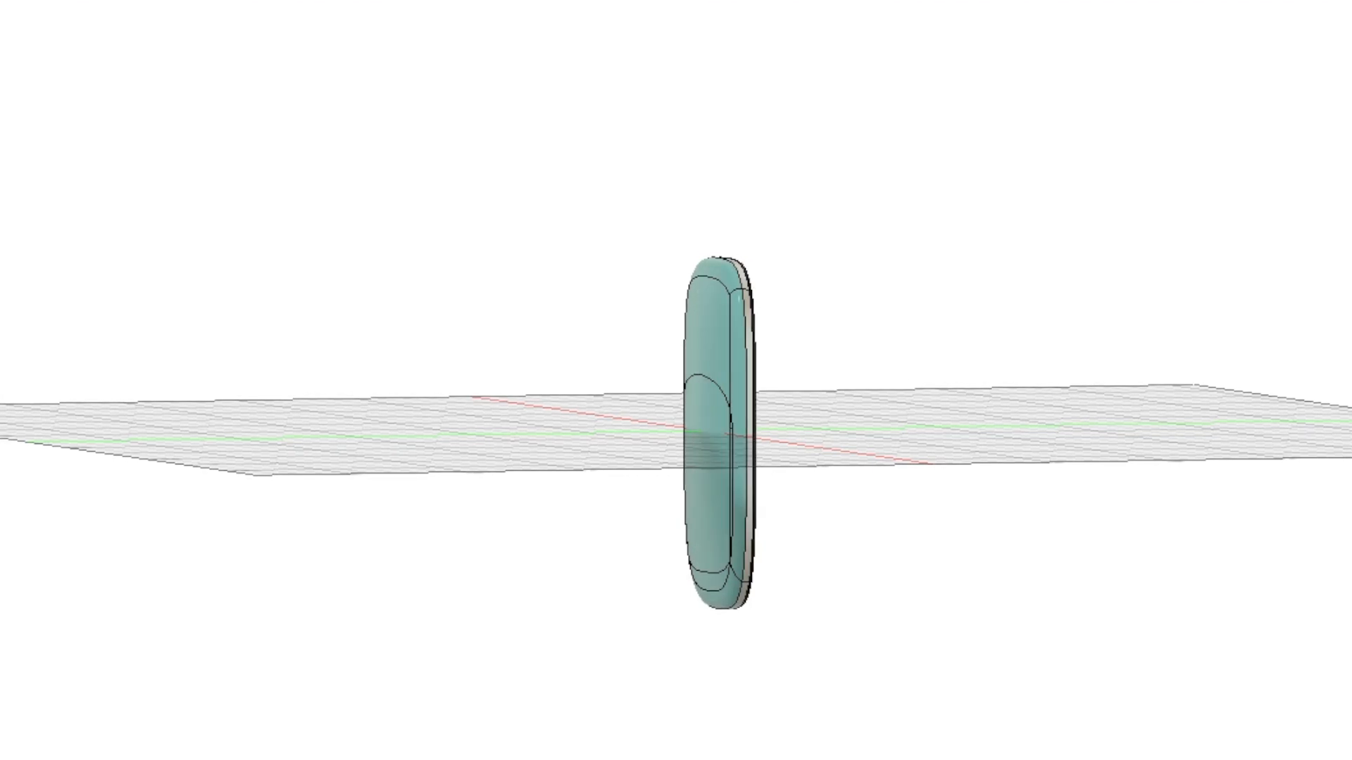
middle_click_drag(932, 422, 800, 519, "shift")
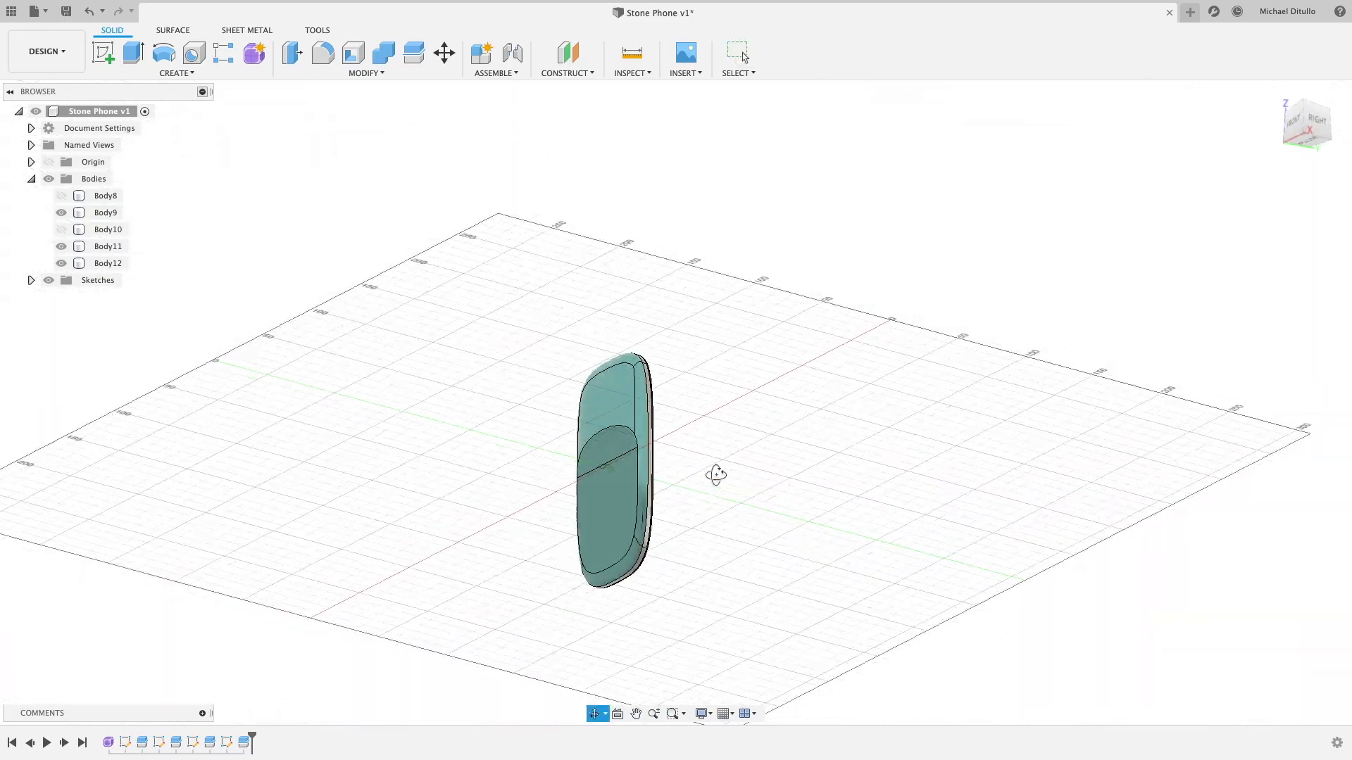
scroll(658, 531, "up", 5)
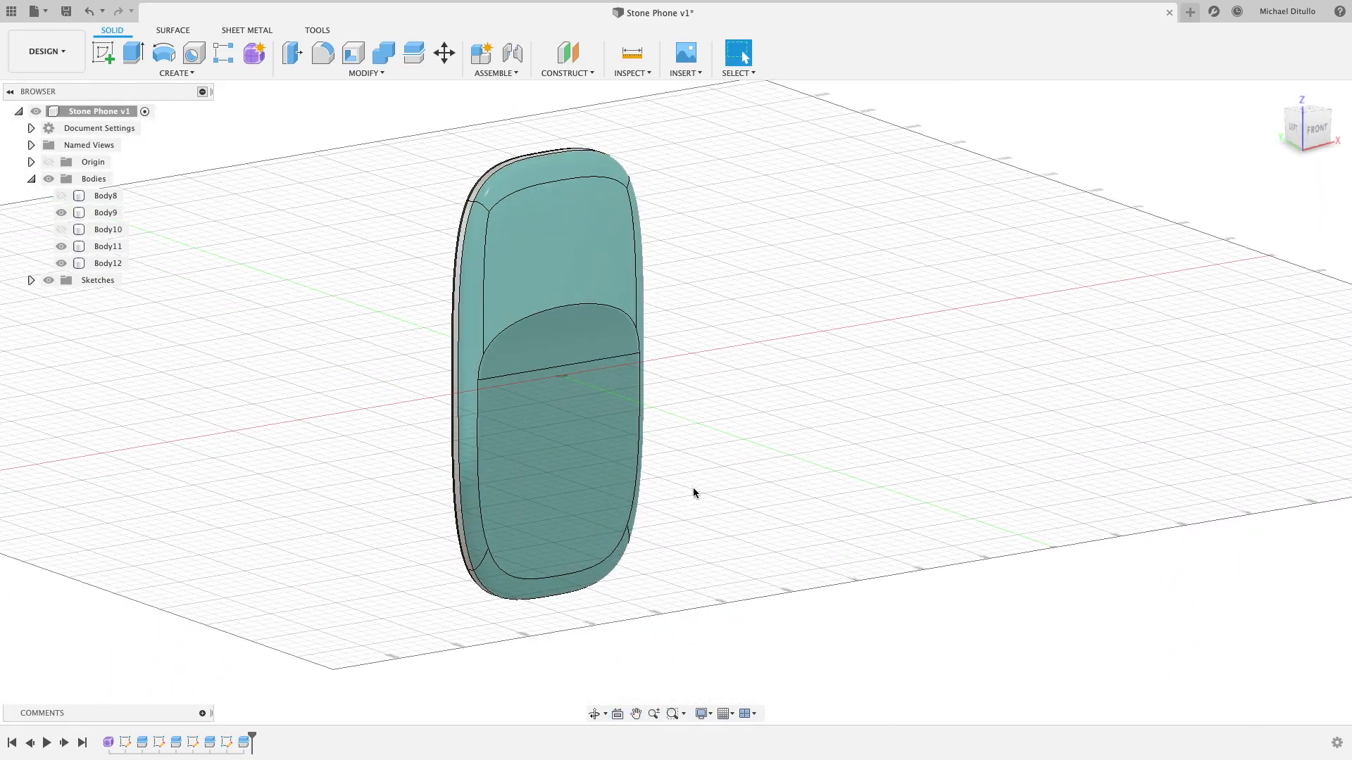
middle_click_drag(851, 459, 662, 358, "shift")
middle_click_drag(853, 377, 654, 371, "shift")
Start a sketch on the front plane and draw a closed four-point spline over the teal area above the recess
left_click(1305, 131)
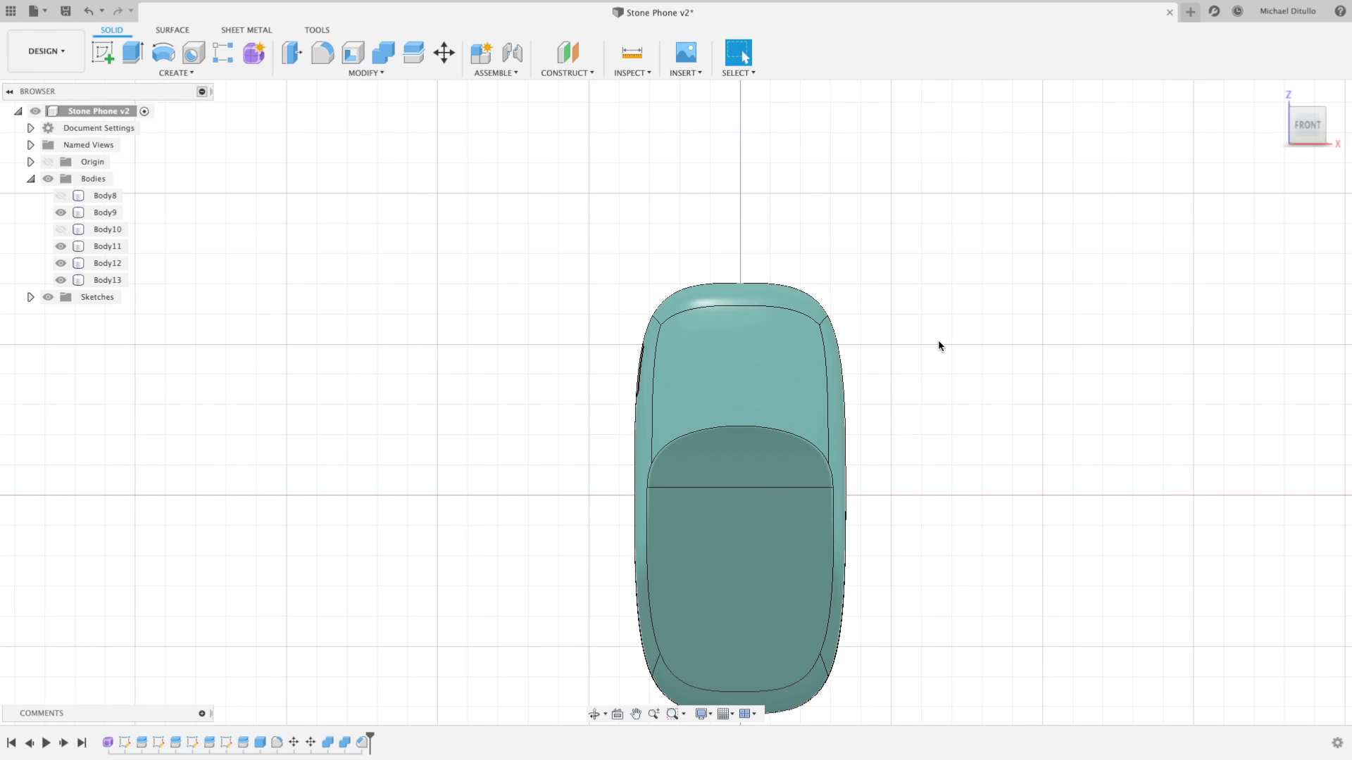
scroll(938, 346, "up", 5)
left_click(102, 53)
middle_click_drag(481, 290, 596, 253)
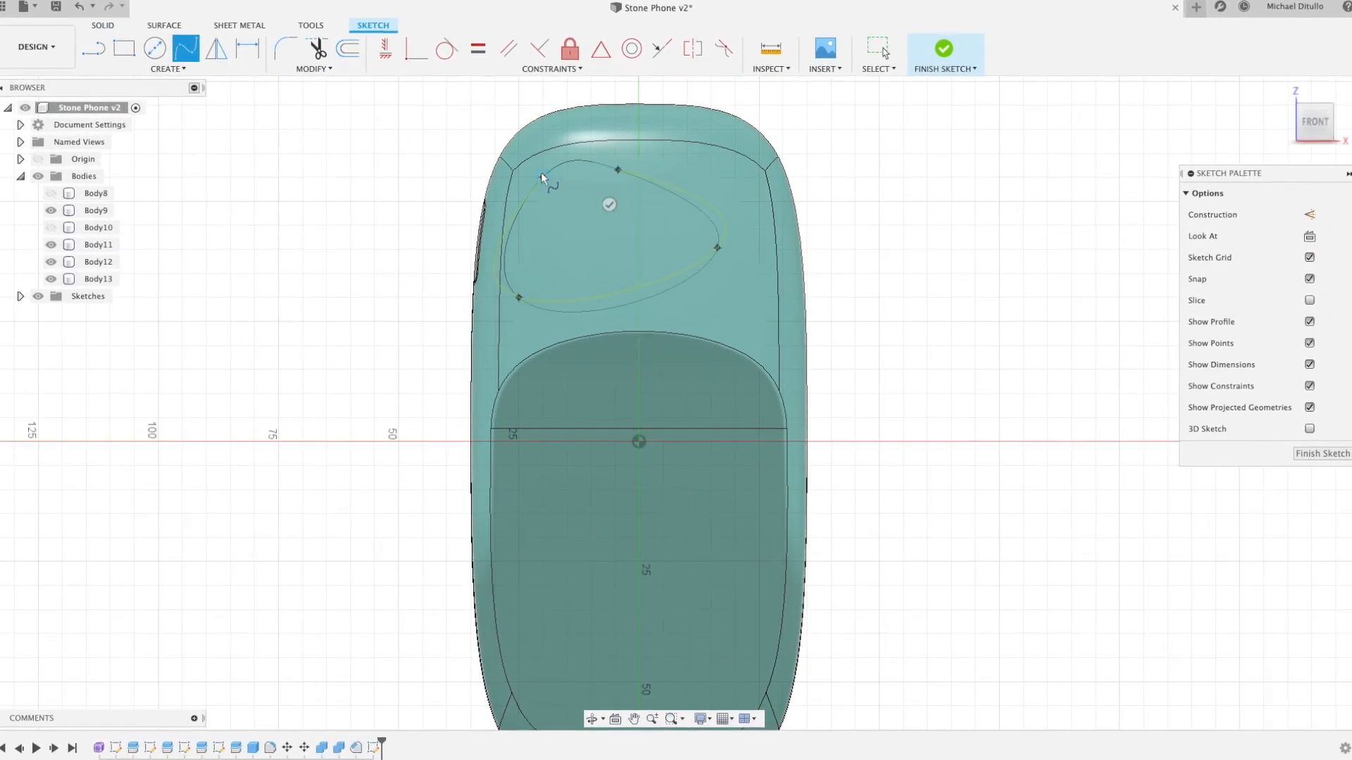
key("Escape")
Reshape the left, top and bottom of the closed spline by moving its points and tangent handles
scroll(456, 319, "up", 2)
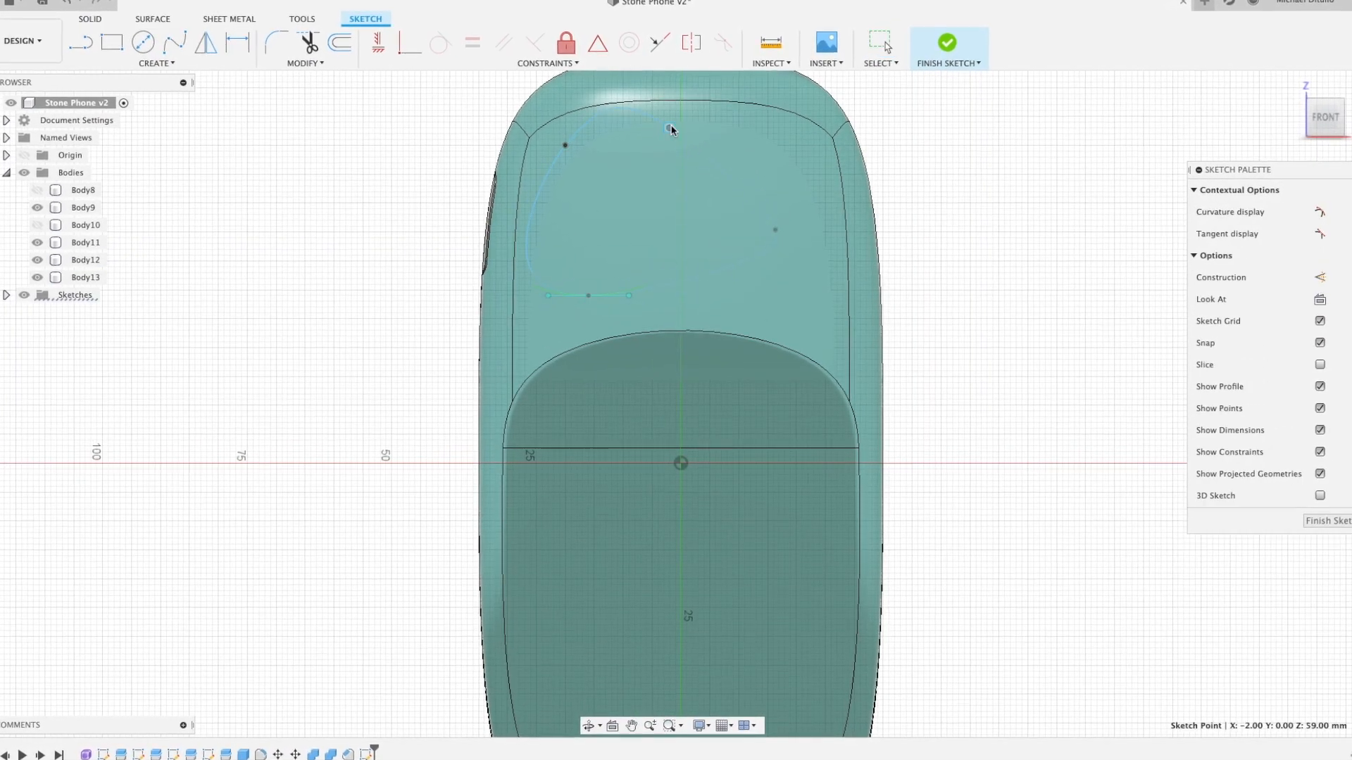
left_click_drag(628, 295, 631, 282)
scroll(711, 254, "up", 1)
left_click(1098, 245)
middle_click_drag(1098, 244, 1111, 462)
left_click_drag(518, 421, 502, 442)
left_click_drag(740, 335, 732, 334)
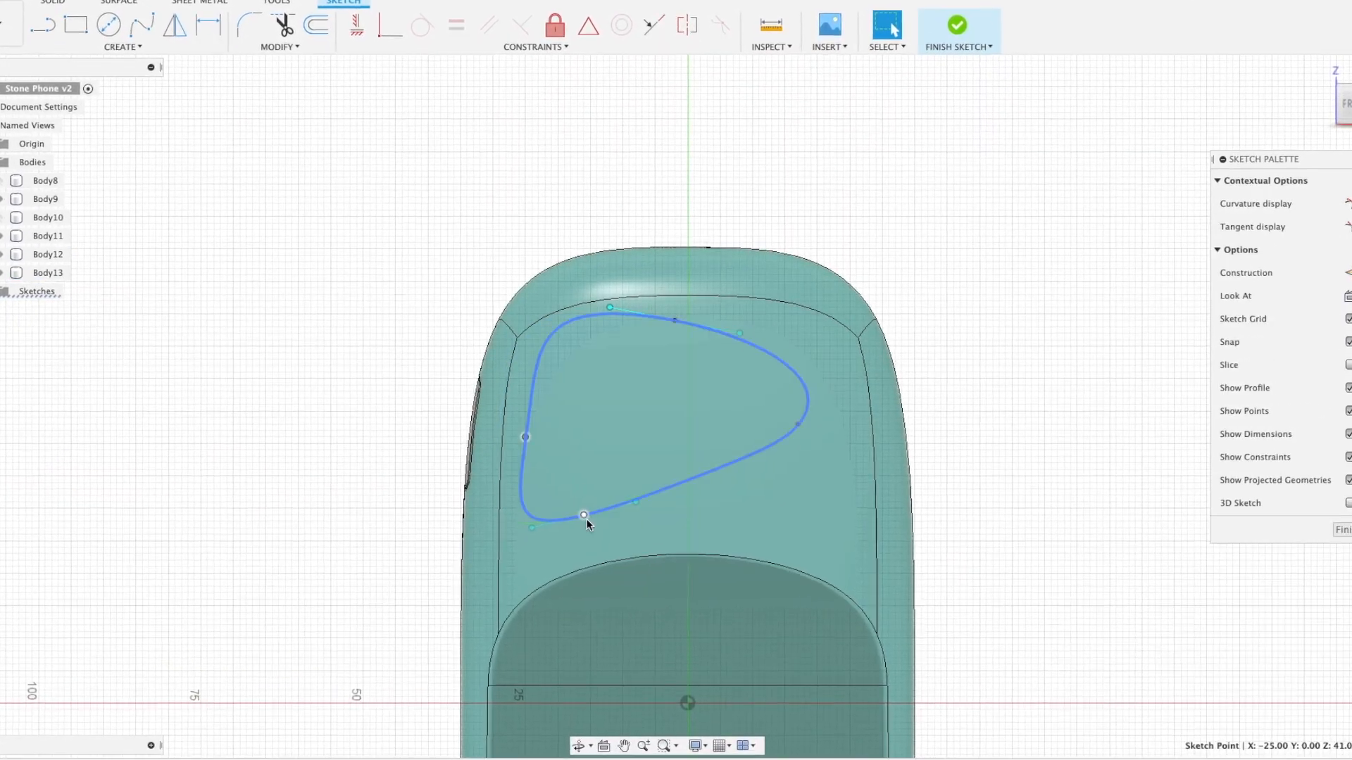
left_click_drag(621, 311, 620, 307)
Move the closed spline's right point out to X 22 mm, adjust its tangent handle, and finish the sketch
left_click(798, 424)
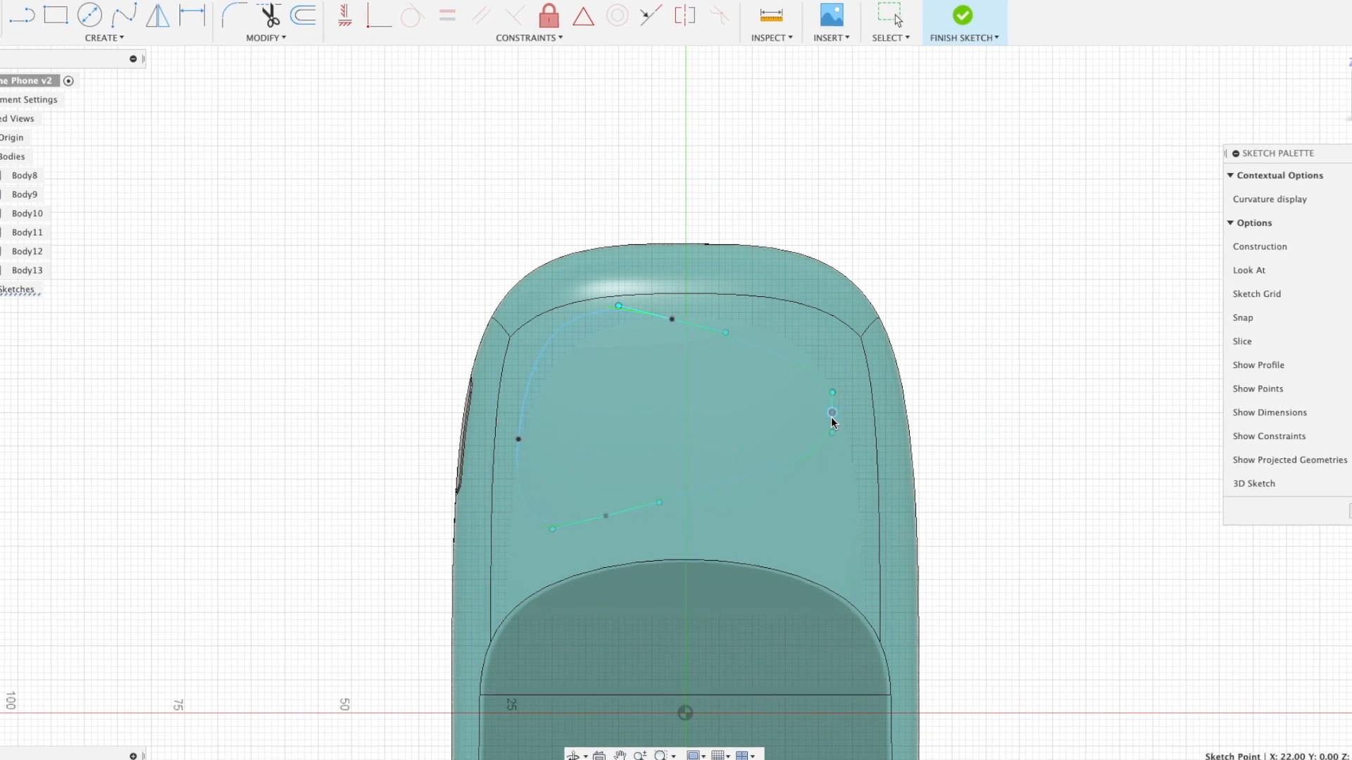
left_click_drag(834, 399, 837, 404)
scroll(855, 427, "up", 5)
left_click_drag(709, 285, 720, 245)
scroll(746, 296, "down", 4)
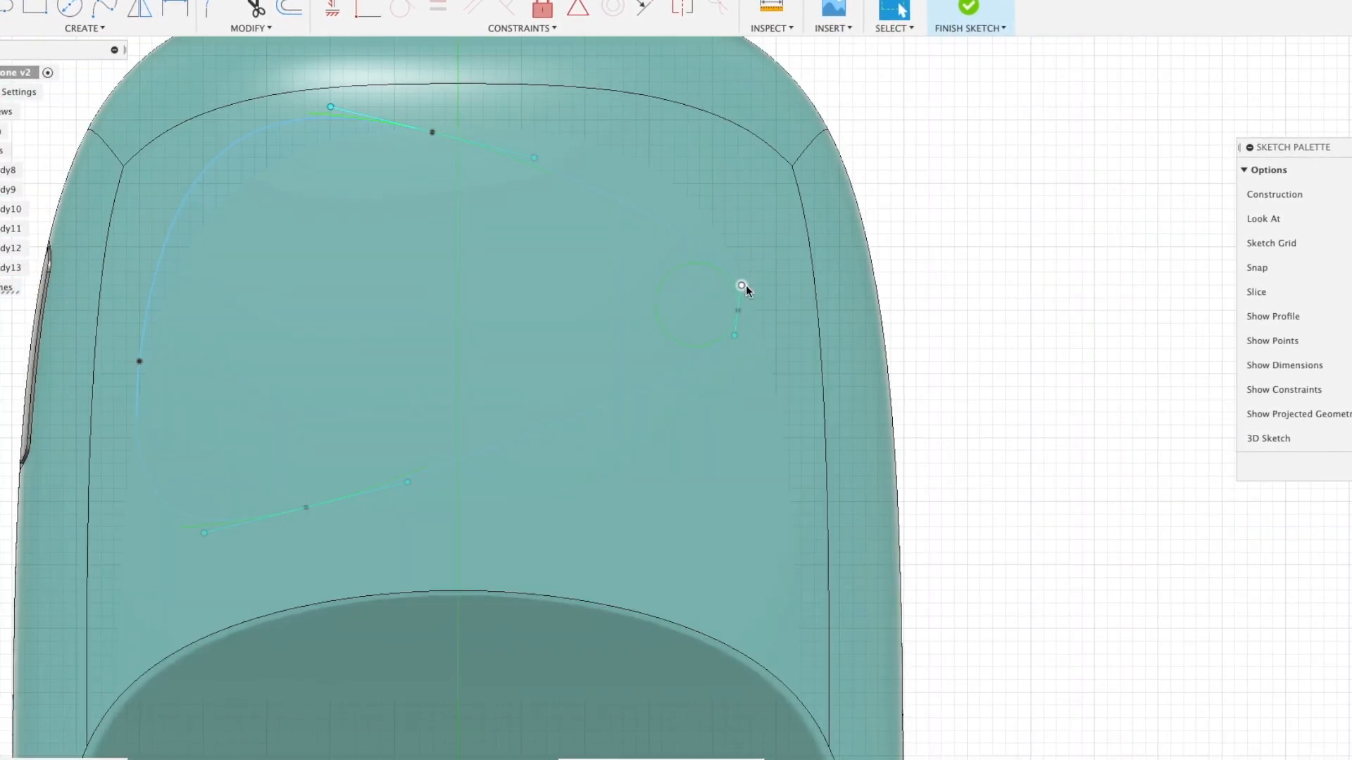
left_click(973, 9)
middle_click_drag(936, 408, 1021, 413, "shift")
scroll(1021, 414, "up", 3)
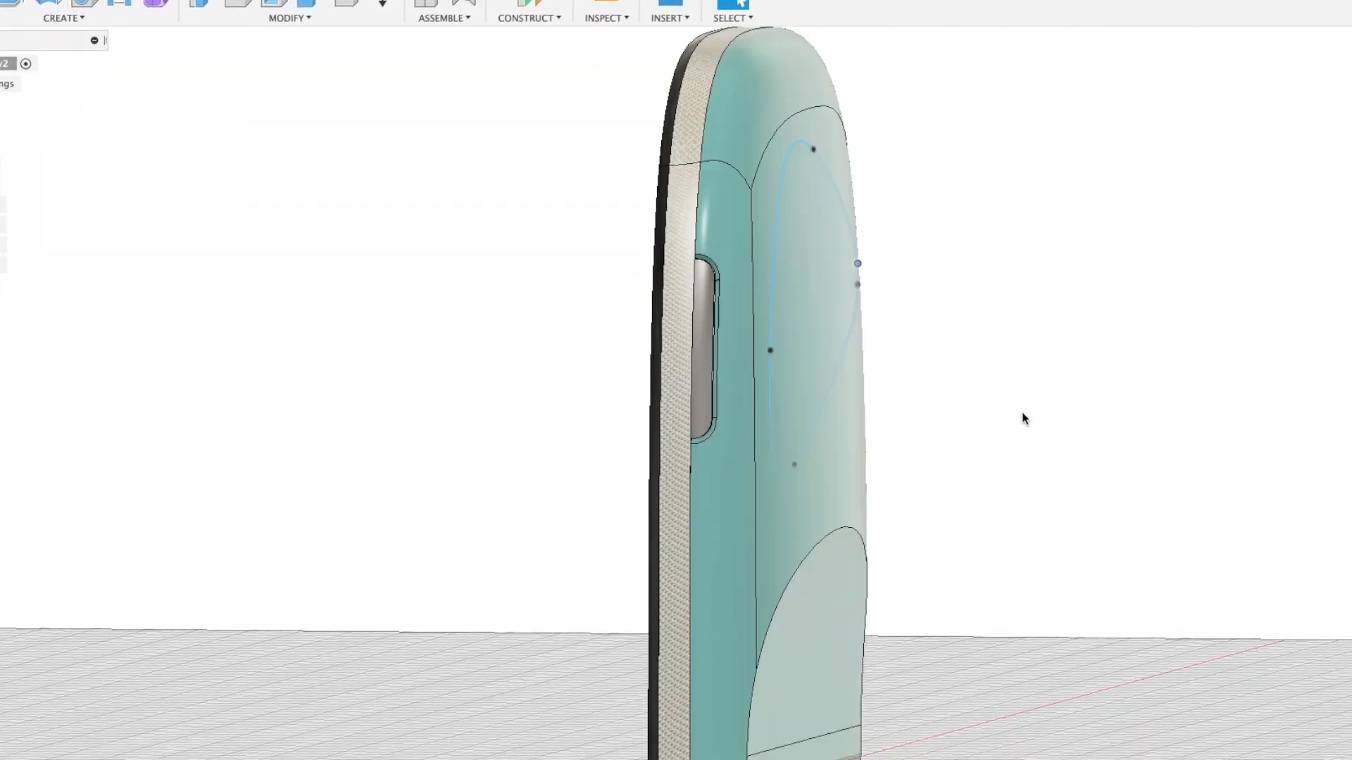
Extrude the closed spline profile above the recess through the teal shell as a new body
key("e")
left_click(823, 243)
mouse_move(798, 303)
left_mouse_down()
mouse_move(775, 304)
mouse_move(910, 317)
left_mouse_up()
left_click(1350, 401)
middle_click_drag(1225, 300, 1071, 318, "shift")
scroll(1065, 296, "down", 3)
key("Return")
left_click(1348, 63)
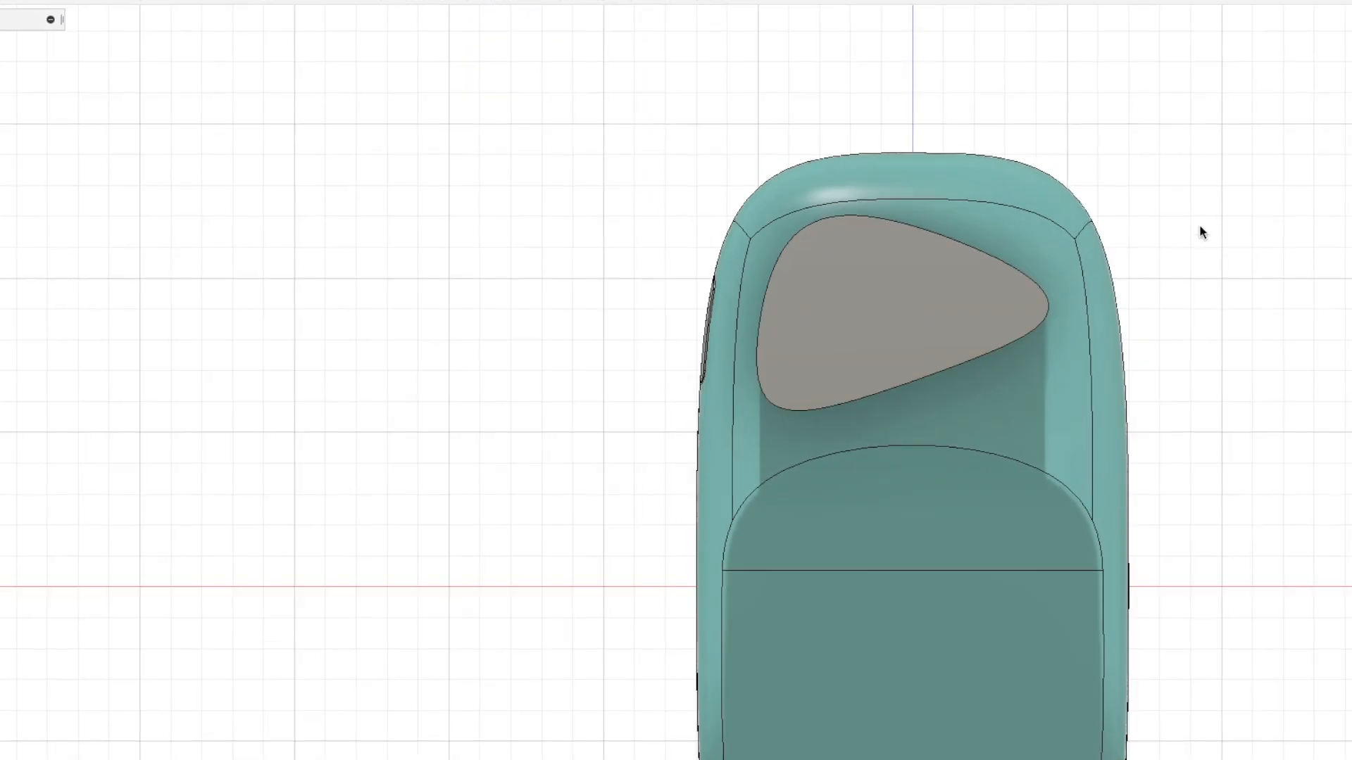
Reposition the extruded body with two Move operations so it passes through the front surface of the teal shell
key("m")
left_click(885, 337)
left_click_drag(909, 314, 918, 334)
key("Return")
middle_click_drag(401, 367, 532, 411, "shift")
key("m")
left_click(832, 286)
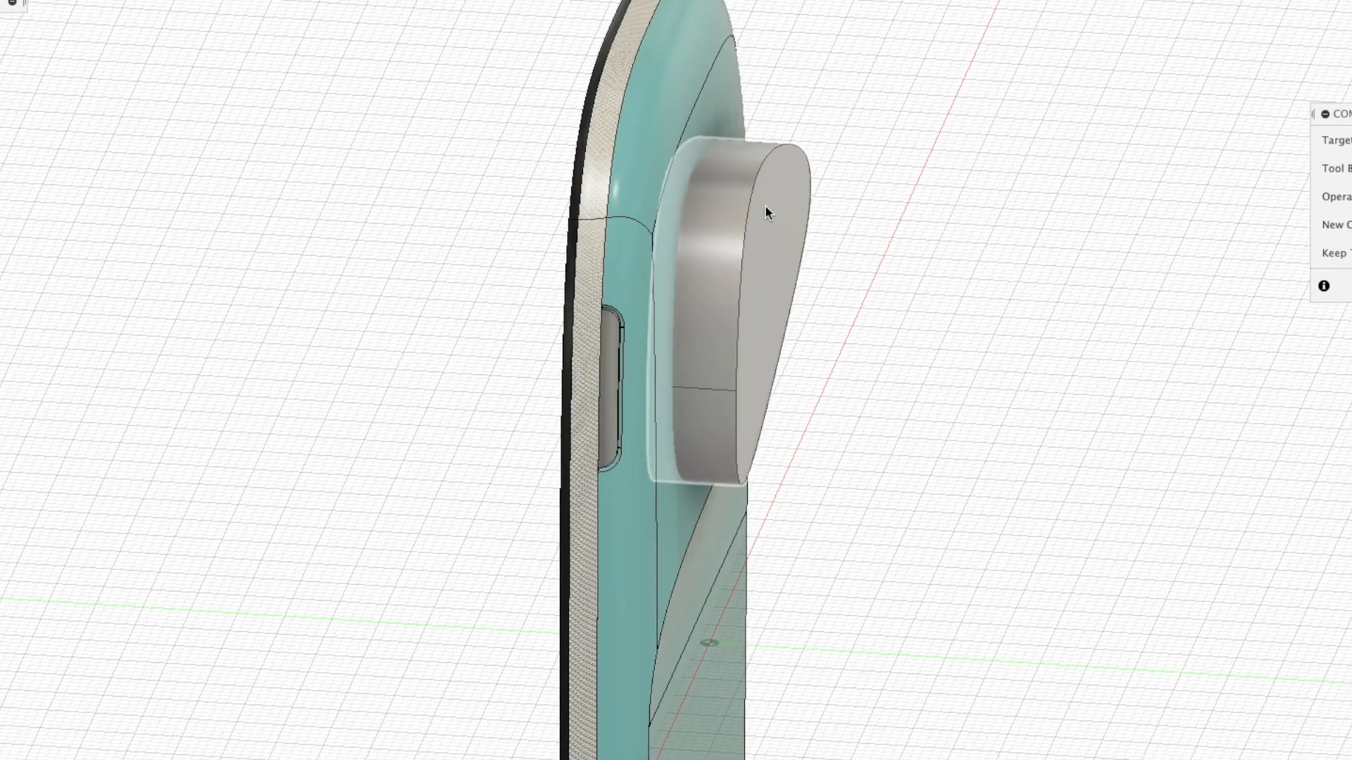
Combine the extruded body and teal shell twice, trimming the insert flush with the surface and cutting a matching pocket into the shell
left_click(746, 205)
left_click(703, 110)
key("Return")
middle_click_drag(1011, 225, 973, 81, "shift")
left_click(780, 91)
left_click(690, 232)
key("Return")
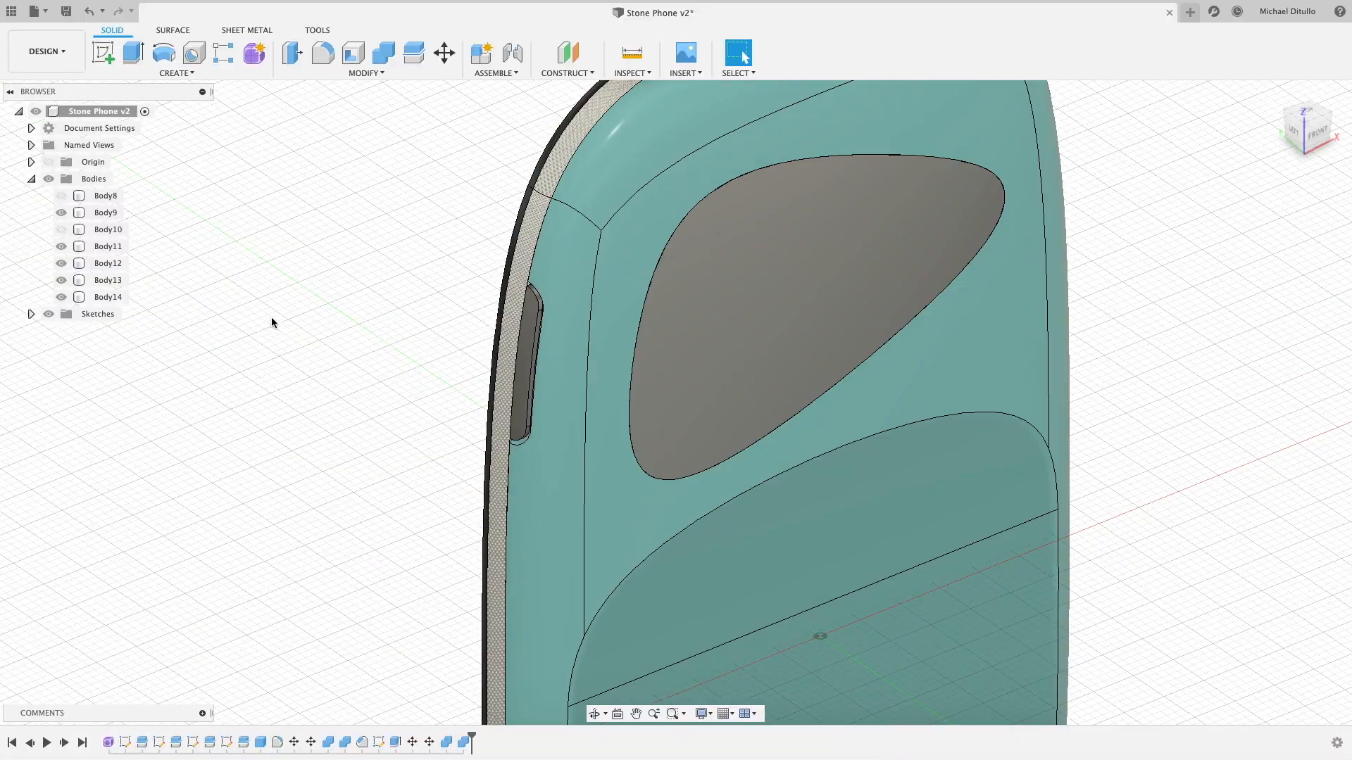
With the insert Body14 temporarily hidden, chamfer the pocket's outer rim using two distances, 1.5 mm and 0.2 mm
middle_click_drag(271, 318, 265, 327, "shift")
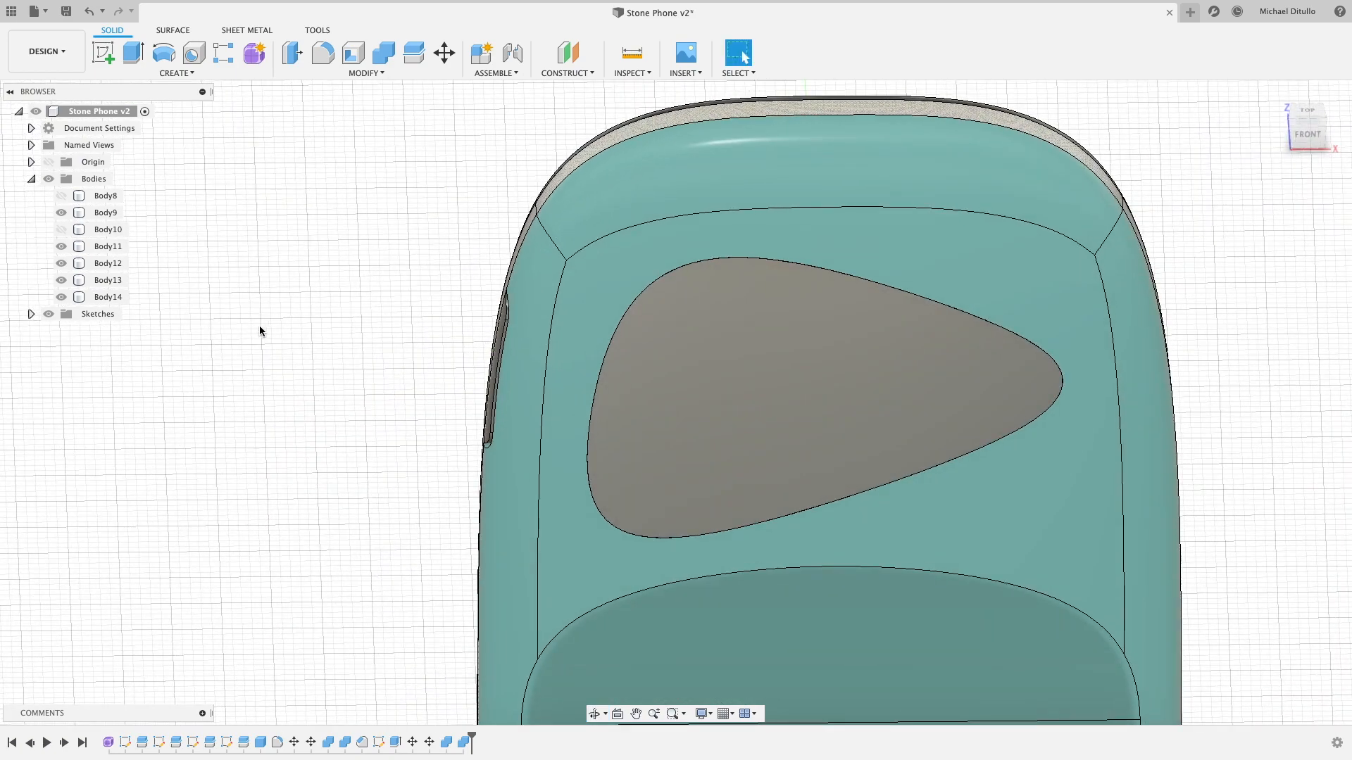
left_click(62, 297)
middle_click_drag(394, 295, 464, 289, "shift")
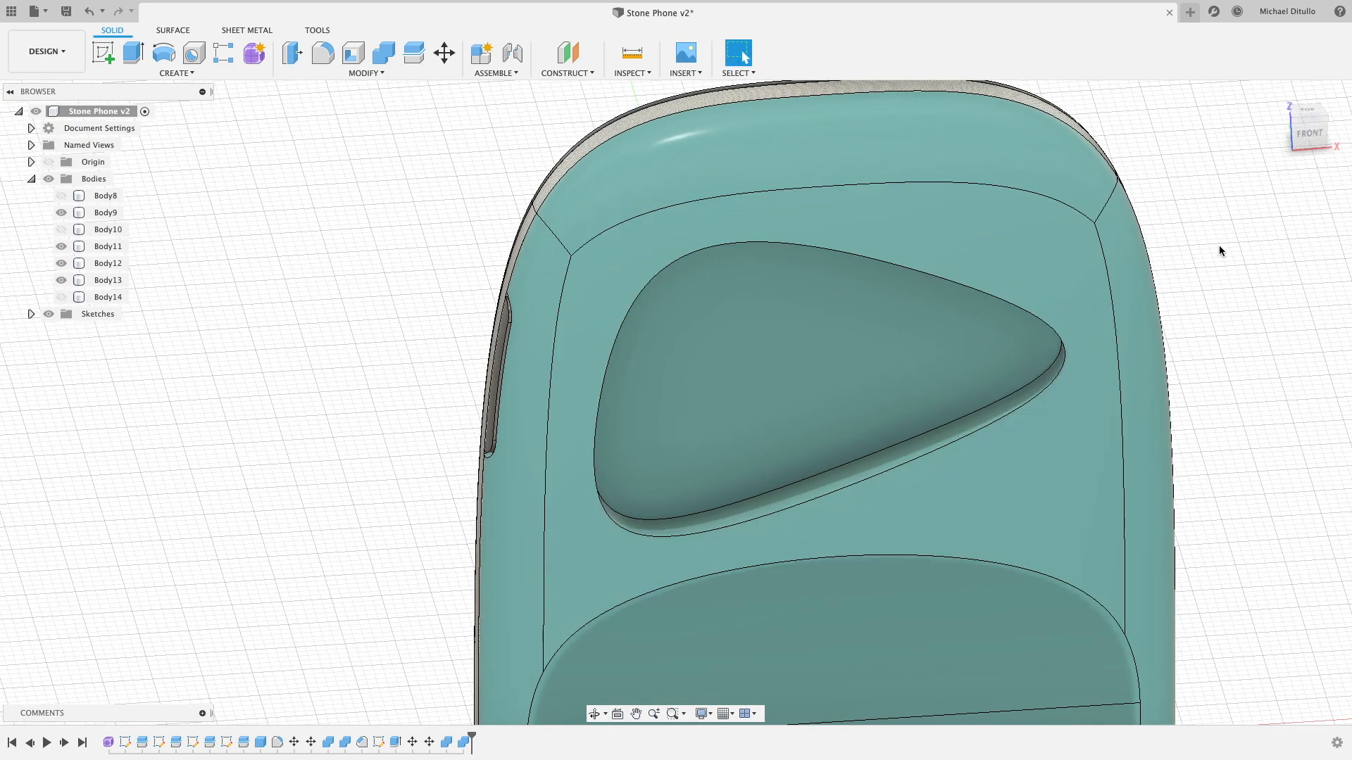
left_click(366, 73)
left_click(324, 112)
left_click(814, 248)
left_click(1269, 239)
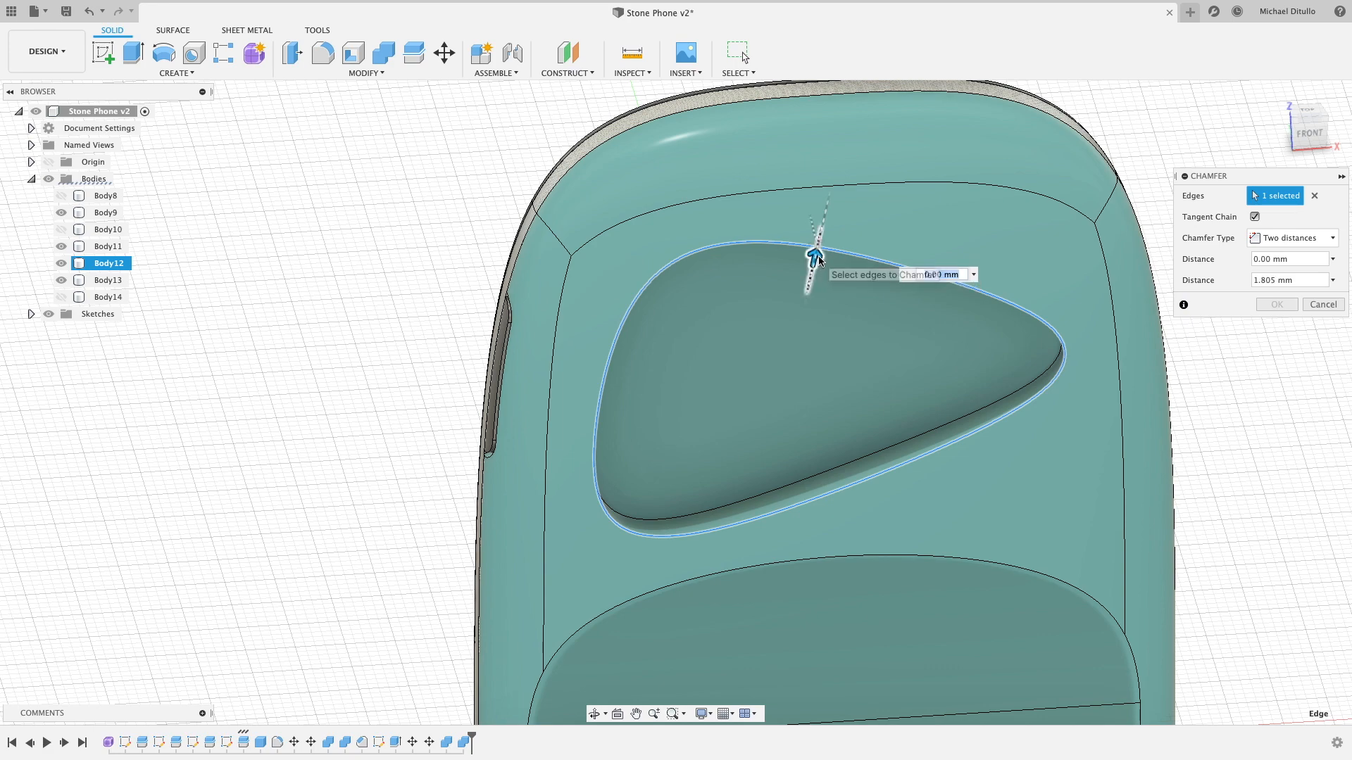
scroll(831, 233, "up", 5)
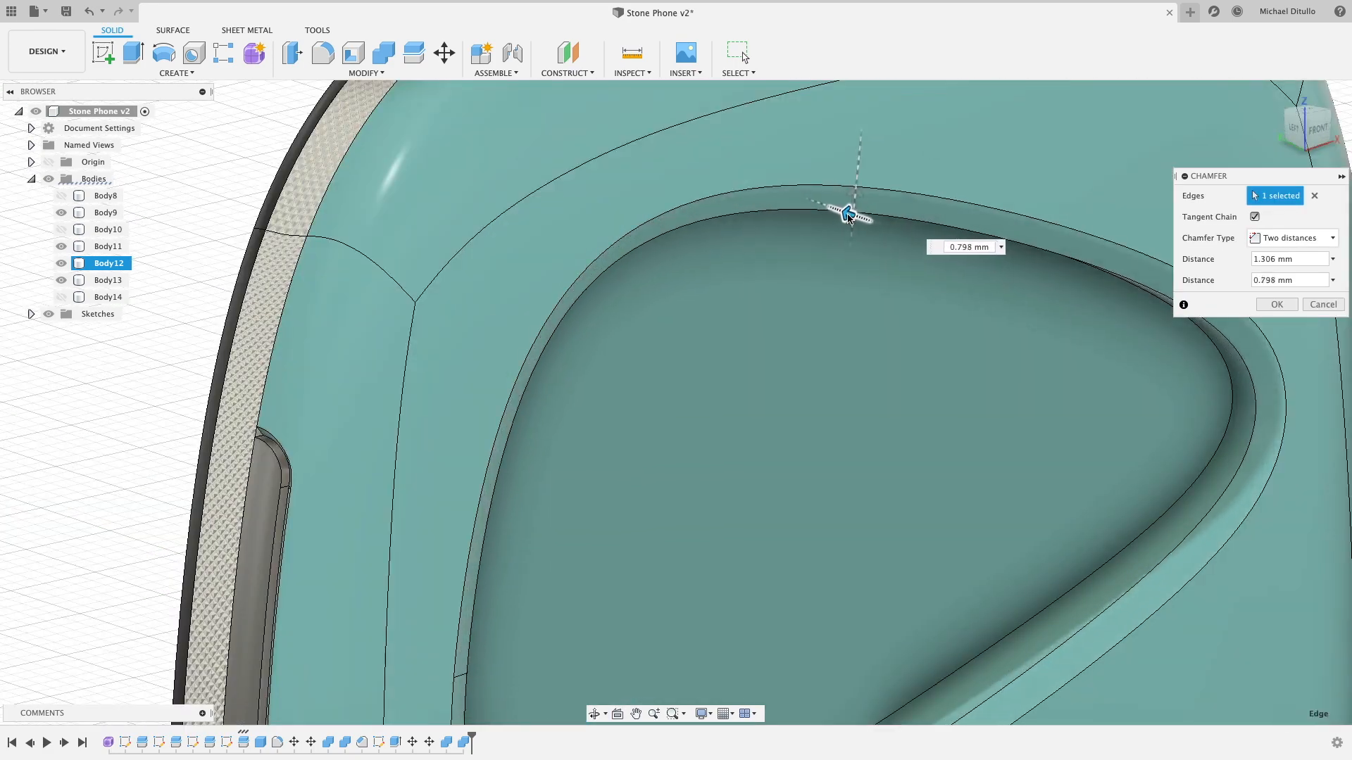
middle_click_drag(907, 352, 945, 330, "shift")
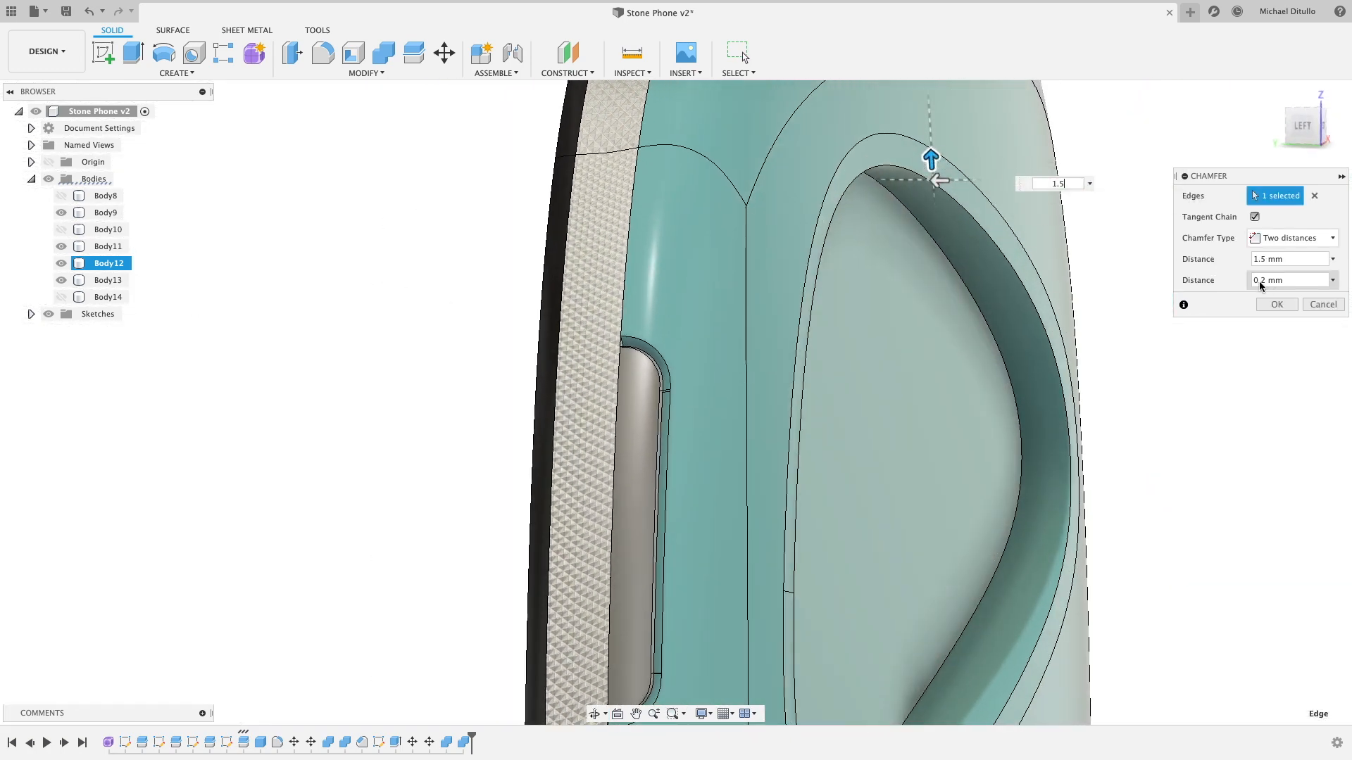
left_click(61, 297)
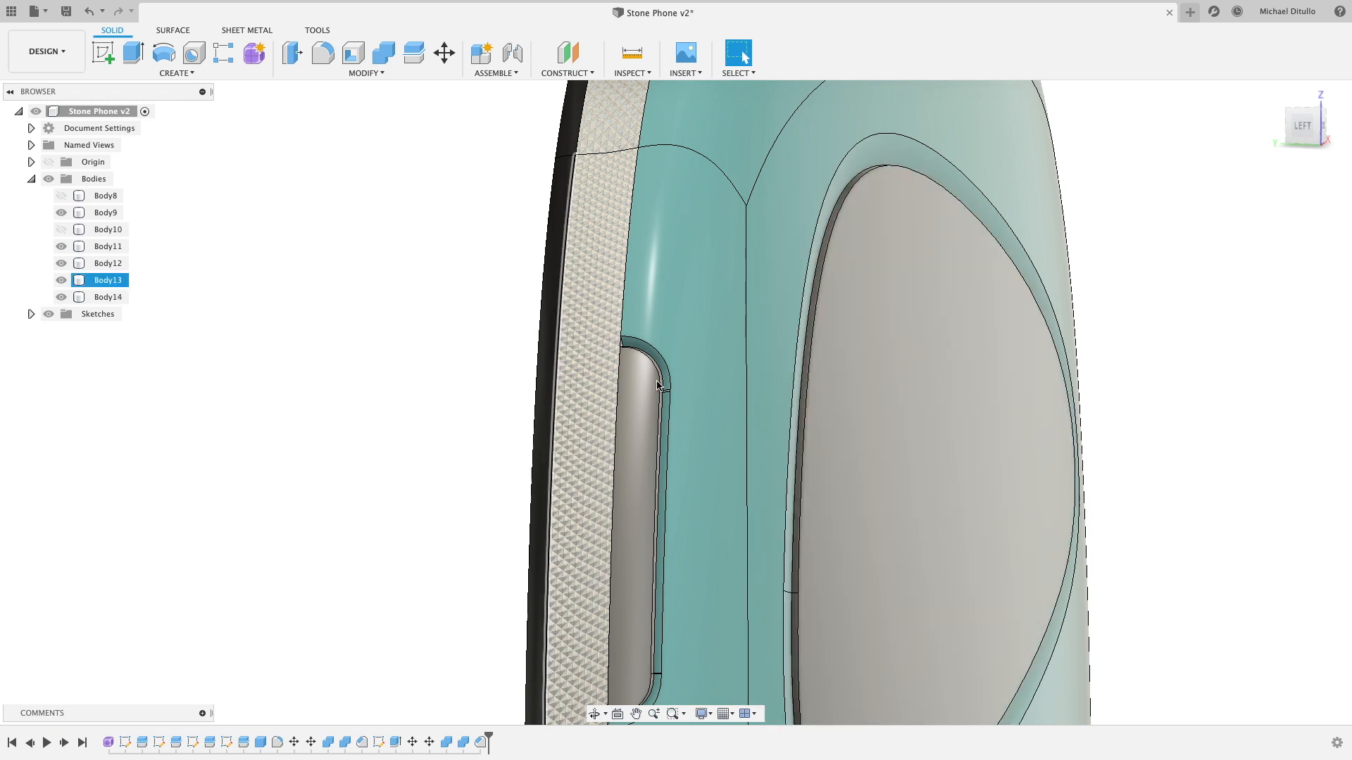
Start moving a body and hide Body9, Body11 and Body12, leaving only the insert and the side button
middle_click_drag(1227, 301, 1190, 302, "shift")
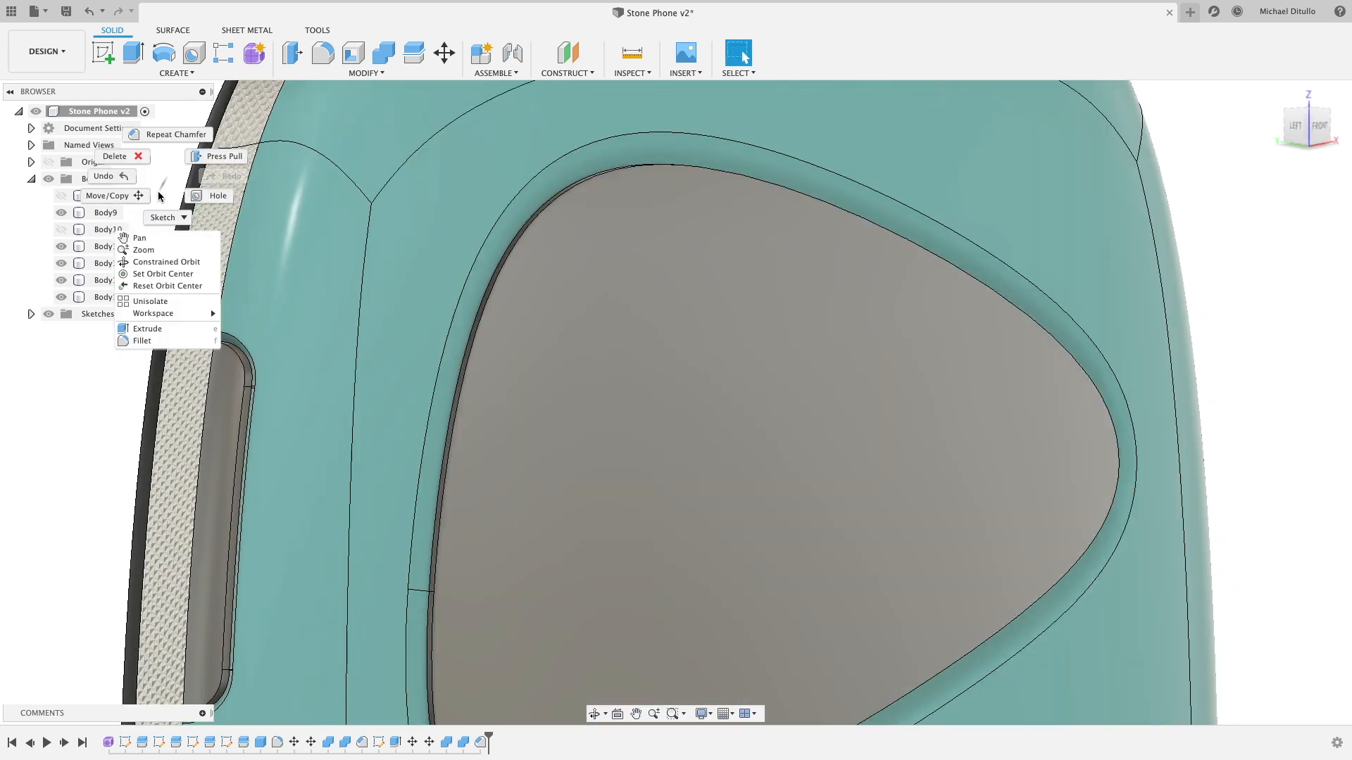
left_click(128, 197)
left_click(725, 370)
middle_click_drag(727, 370, 824, 406, "shift")
left_click(824, 405)
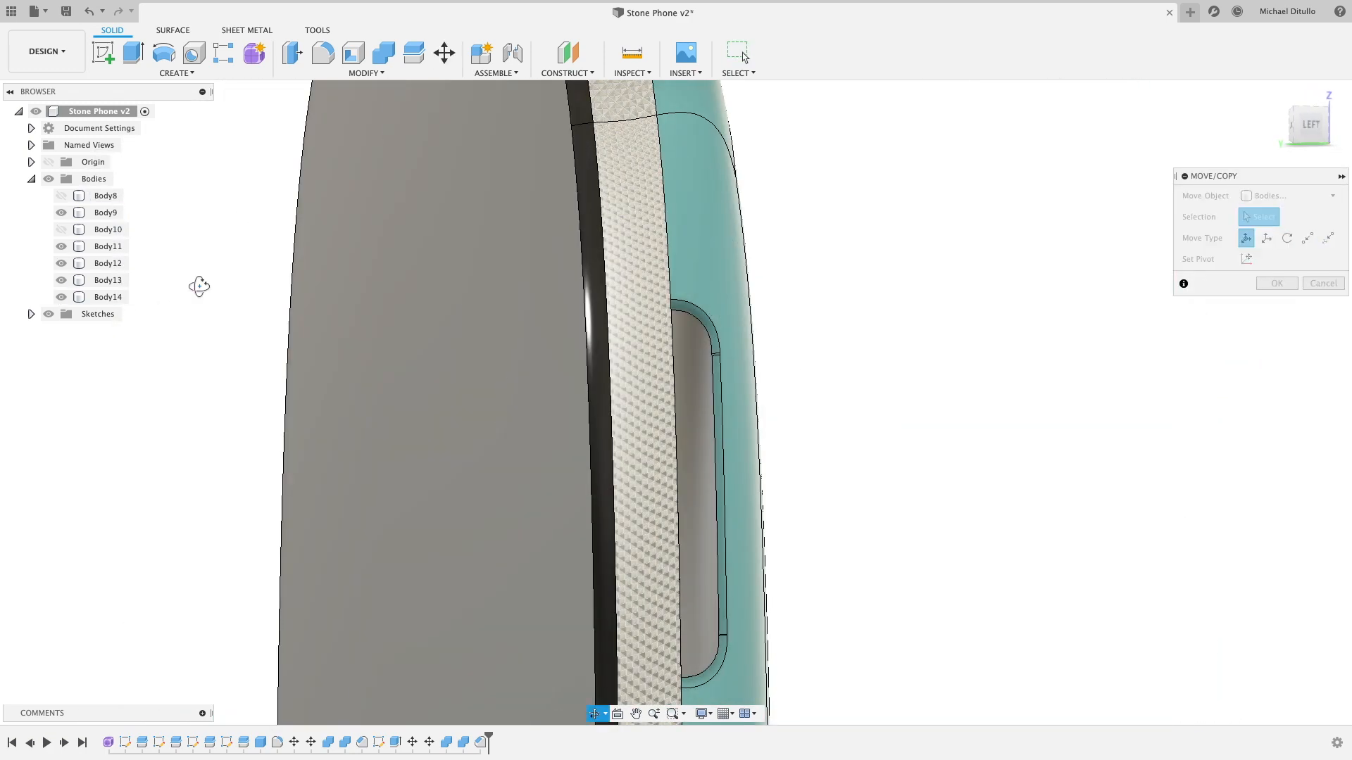
middle_click_drag(199, 286, 133, 261, "shift")
left_click(62, 212)
left_click(61, 246)
left_click(61, 264)
middle_click_drag(292, 338, 341, 356, "shift")
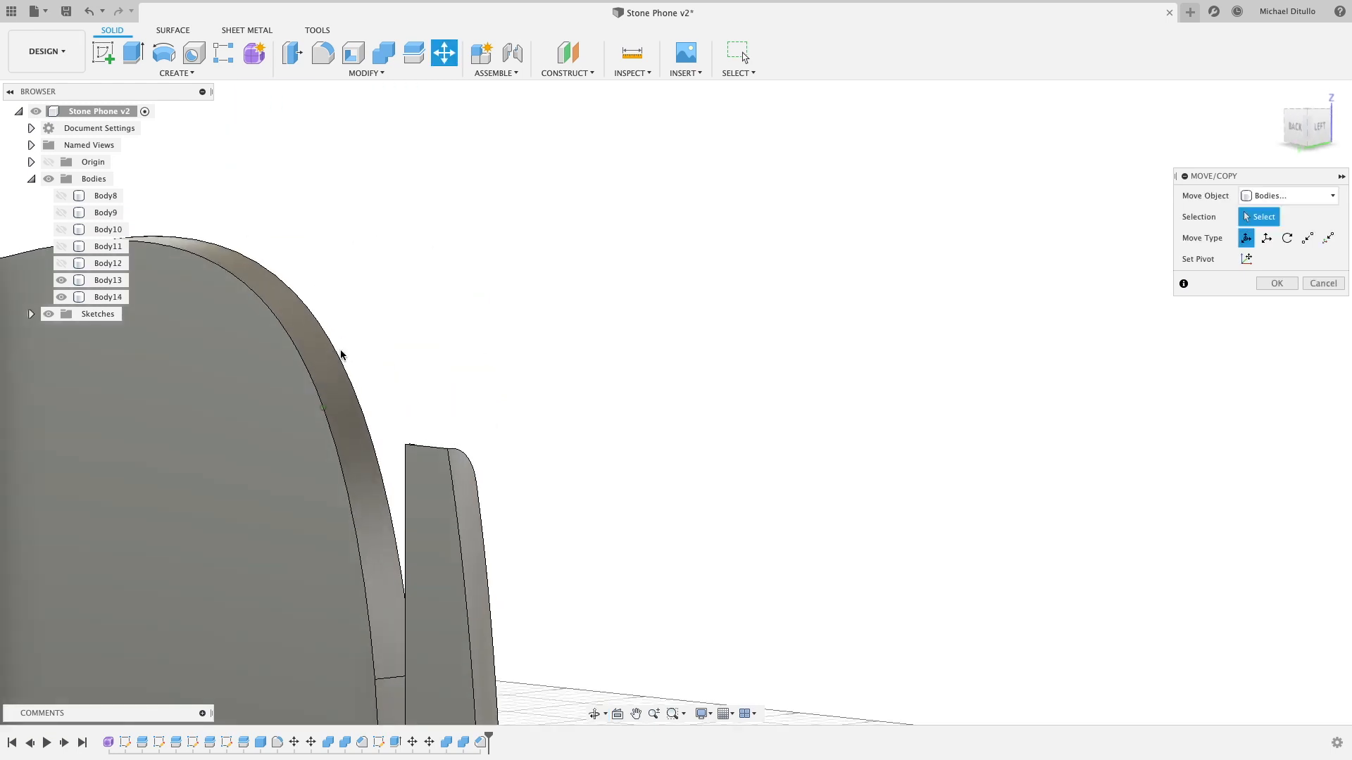
Move the insert Body14 slightly inward along the Z direction of the move manipulator to recess it in the phone
scroll(342, 354, "down", 5)
left_click(215, 442)
middle_click_drag(215, 442, 429, 444, "shift")
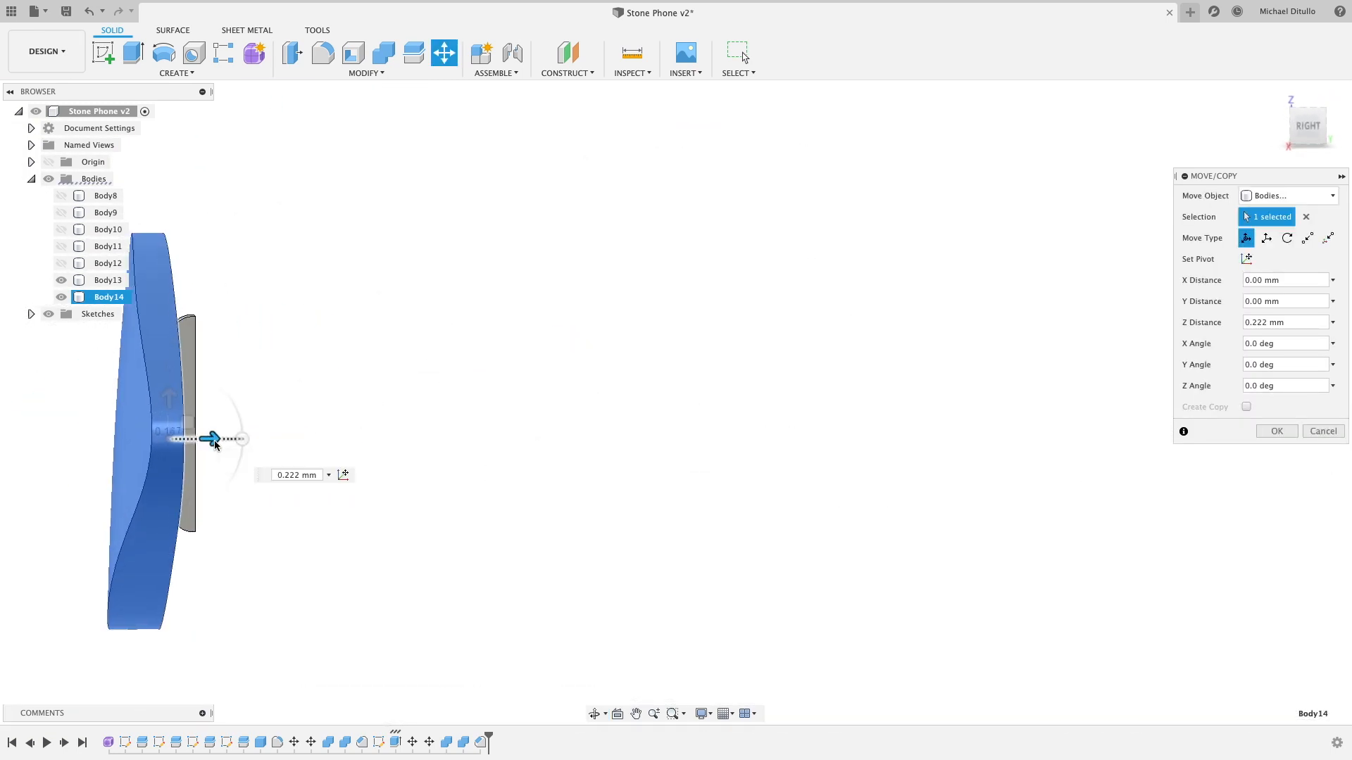
type("3")
key("Return")
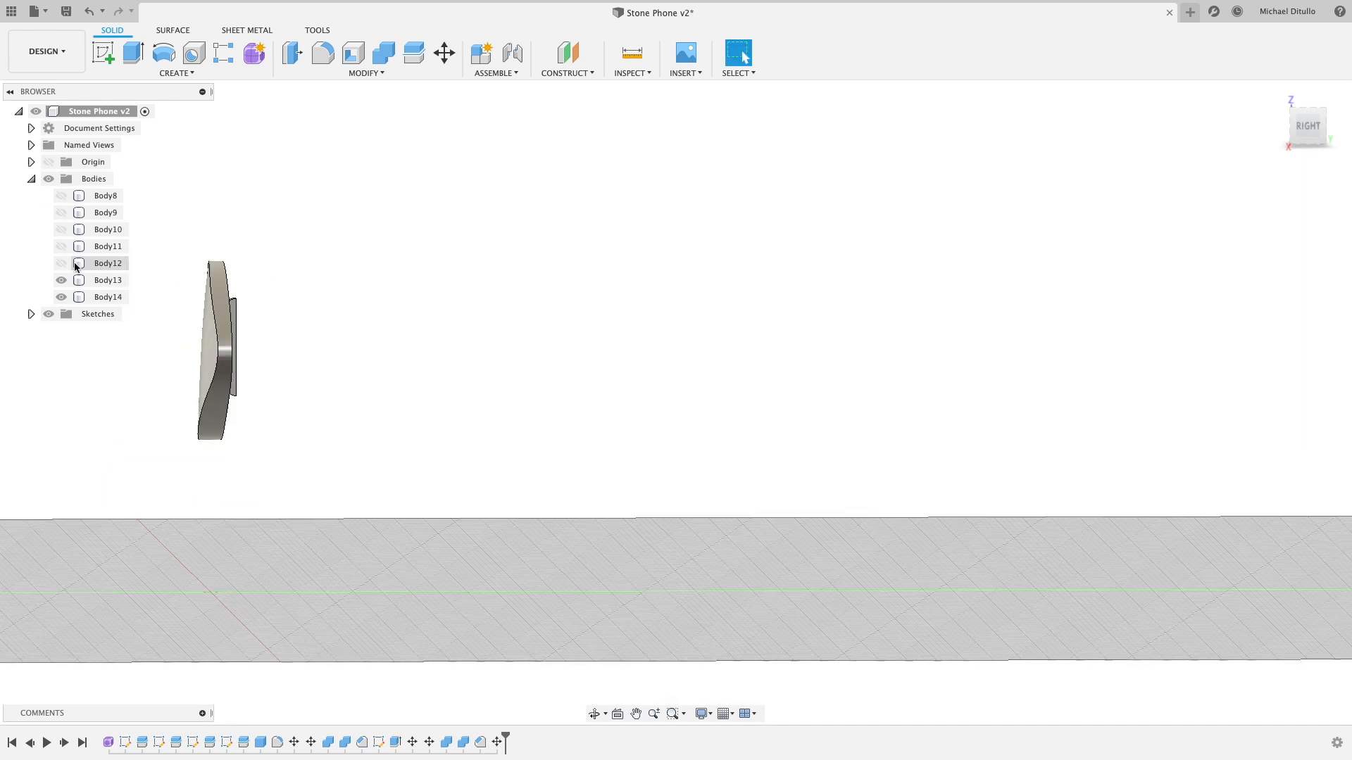
Show Body12, Body11 and Body9 again and check how the insert sits inside the chamfered pocket
left_click(62, 263)
left_click(61, 246)
left_click(61, 213)
middle_click_drag(162, 296, 555, 383, "shift")
scroll(550, 380, "up", 5)
scroll(587, 367, "up", 3)
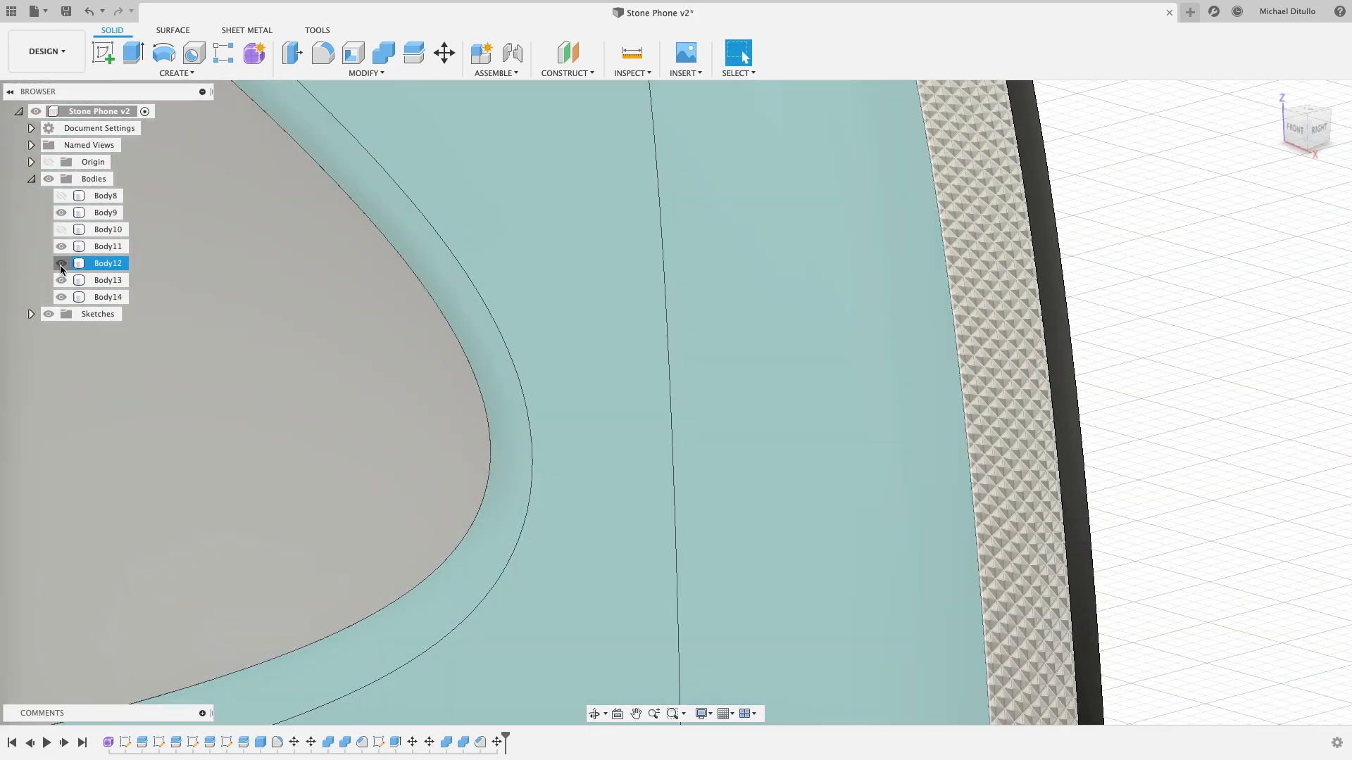
With the teal shell temporarily hidden, add an equal-distance chamfer to the insert's front edge
left_click(61, 263)
left_click(365, 73)
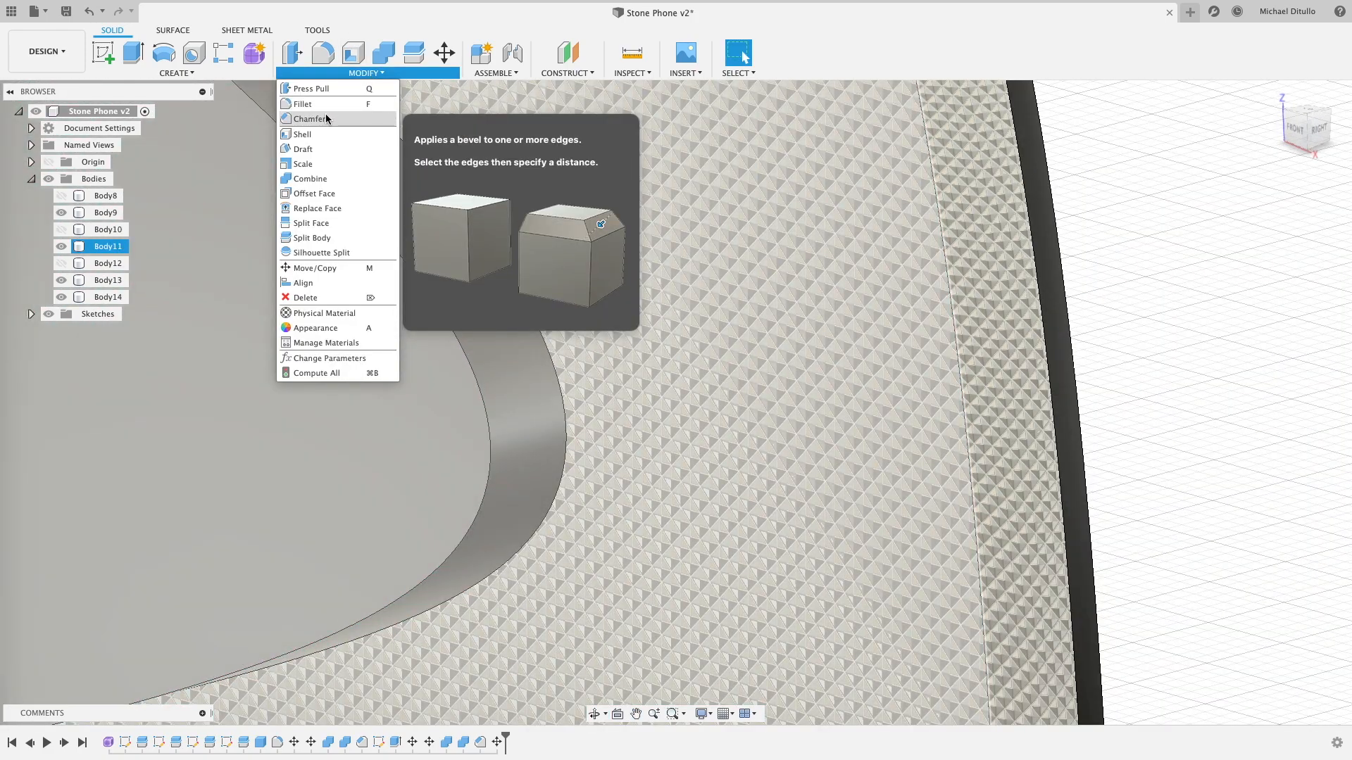
left_click(314, 114)
left_click(398, 255)
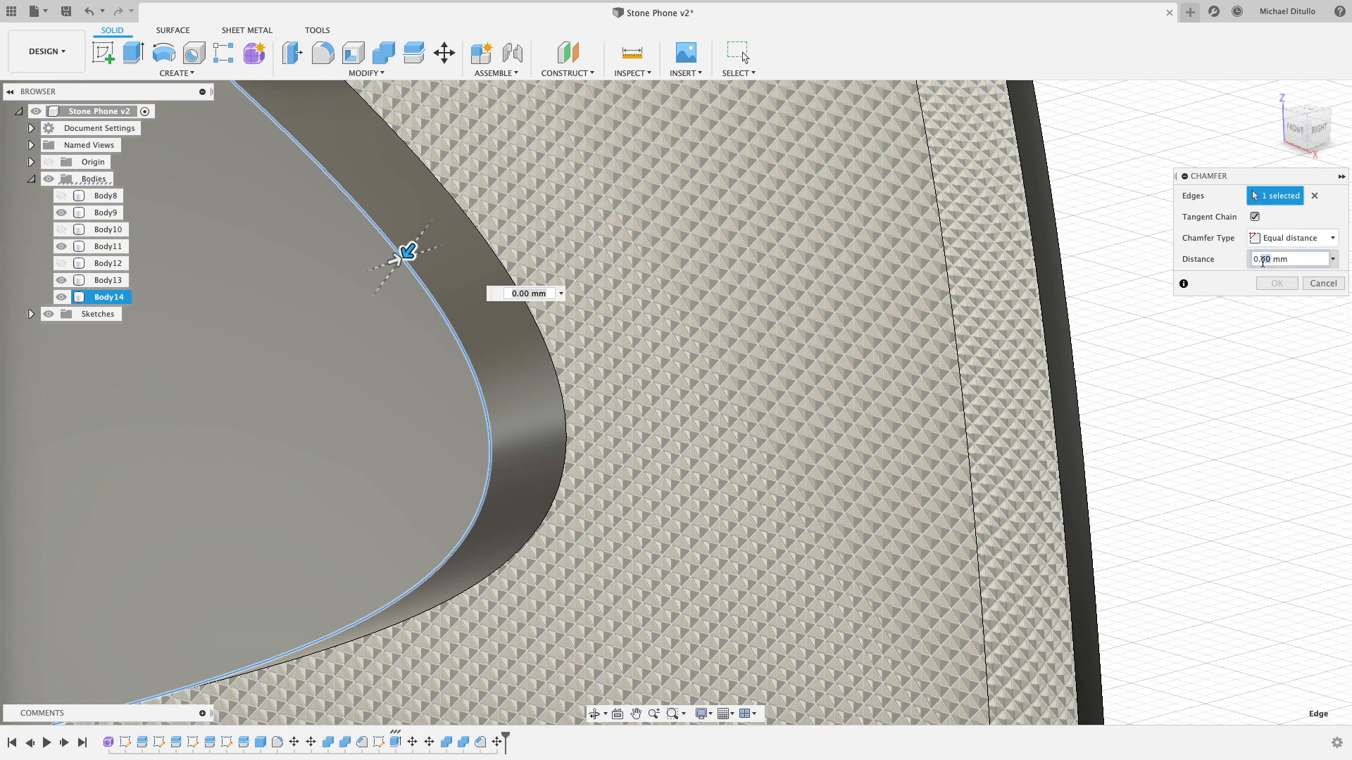
key("Return")
left_click(61, 263)
middle_click_drag(374, 315, 628, 316, "shift")
scroll(443, 330, "down", 8)
key("a")
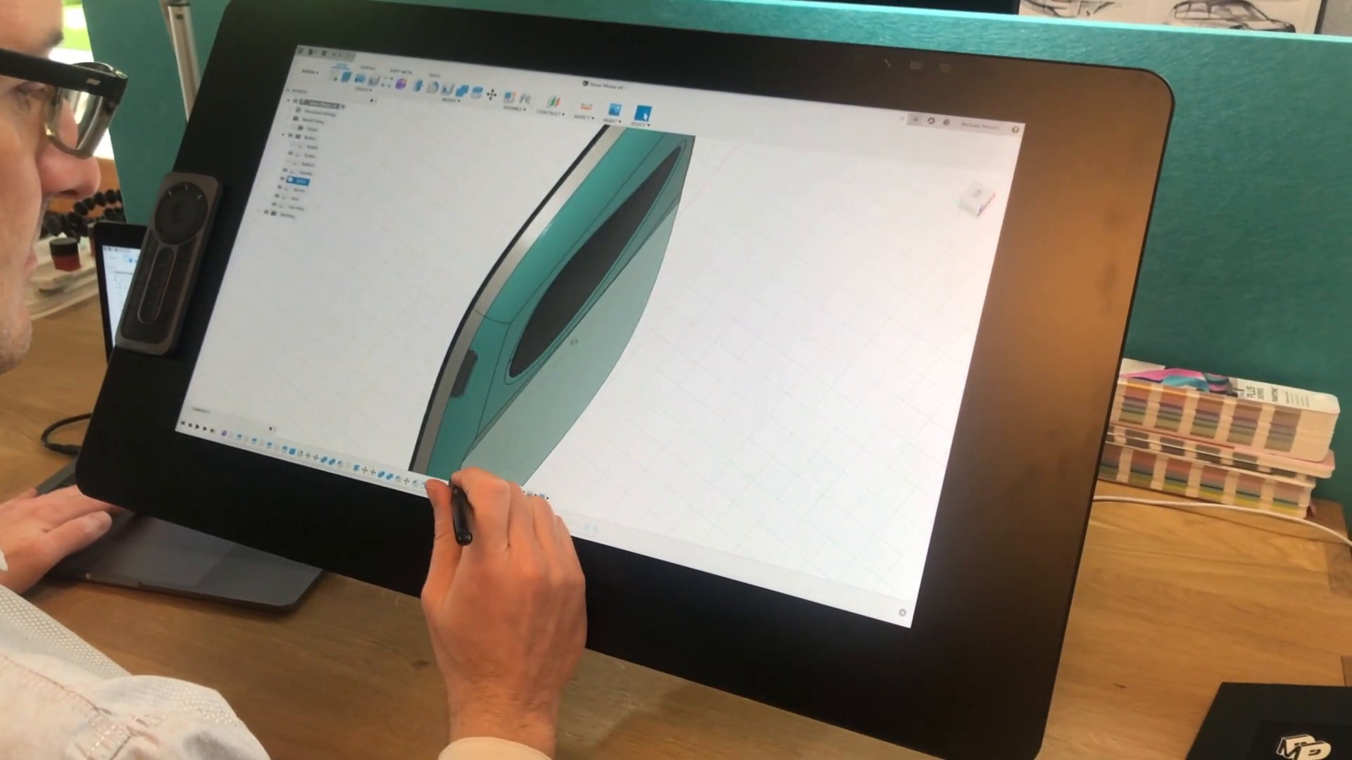
left_click(484, 487)
mouse_move(677, 424)
left_mouse_down()
mouse_move(694, 421)
mouse_move(676, 403)
left_mouse_up()
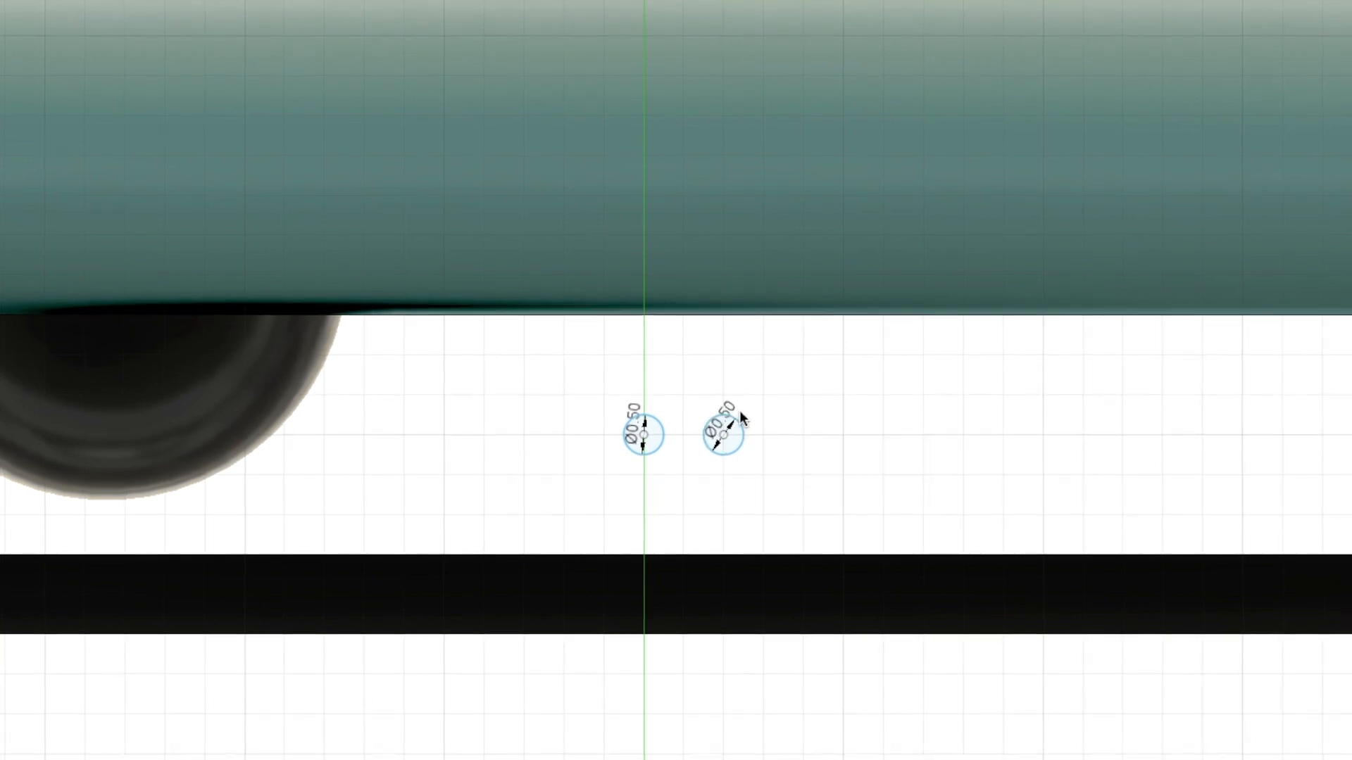
Extend the row of evenly spaced 0.5 mm circles to both sides of the center axis until there are seven
left_click(802, 436)
type(".5")
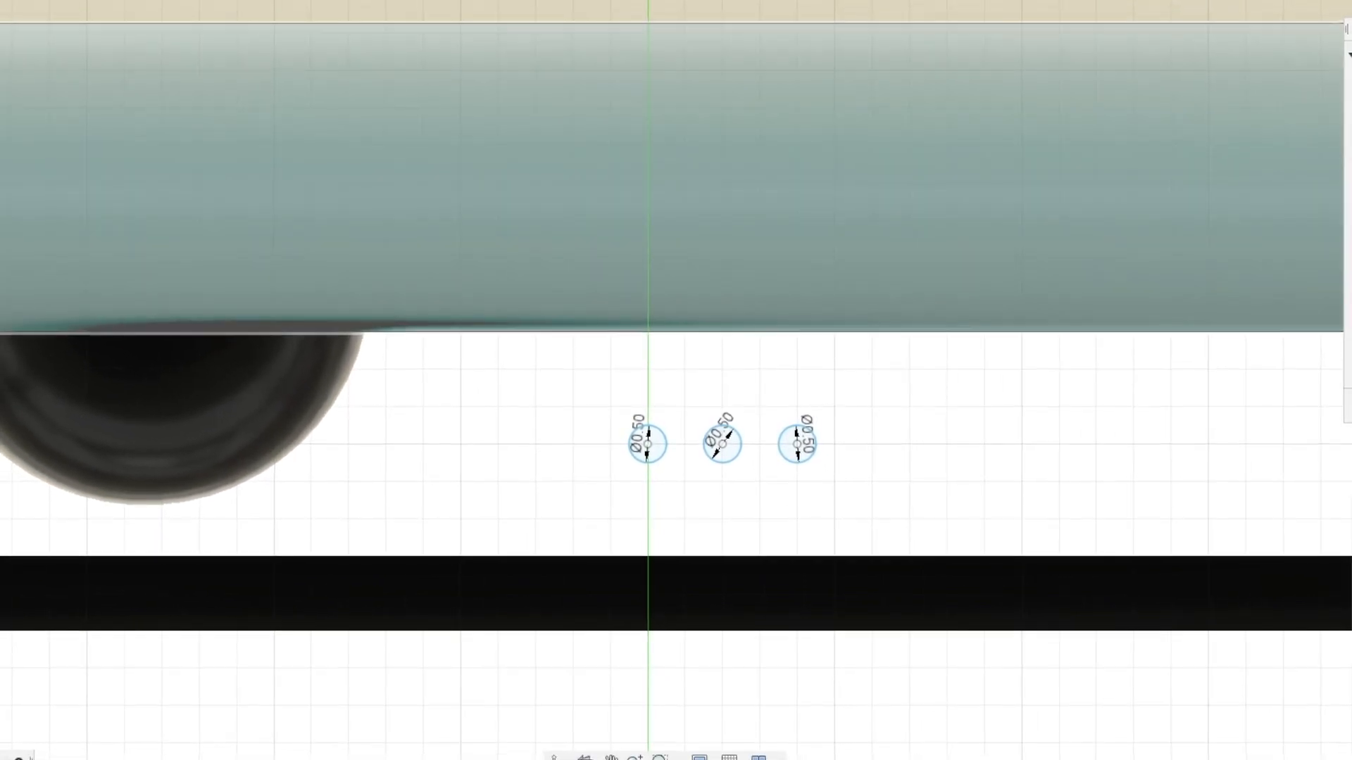
key("c")
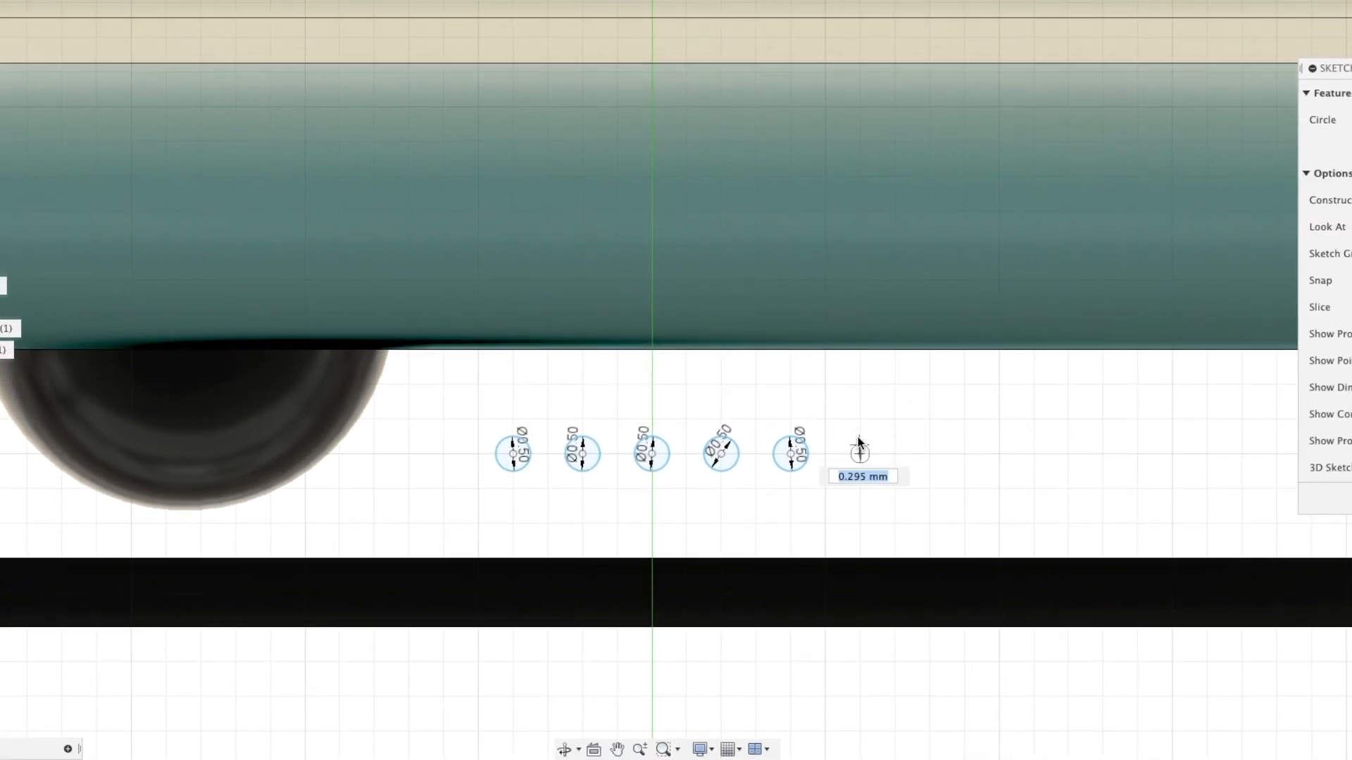
Extrude all seven small circles up into the textured edge band as a cut to form a row of holes
middle_click_drag(401, 396, 387, 577, "shift")
key("e")
left_click(379, 514)
left_click(416, 519)
left_click(454, 525)
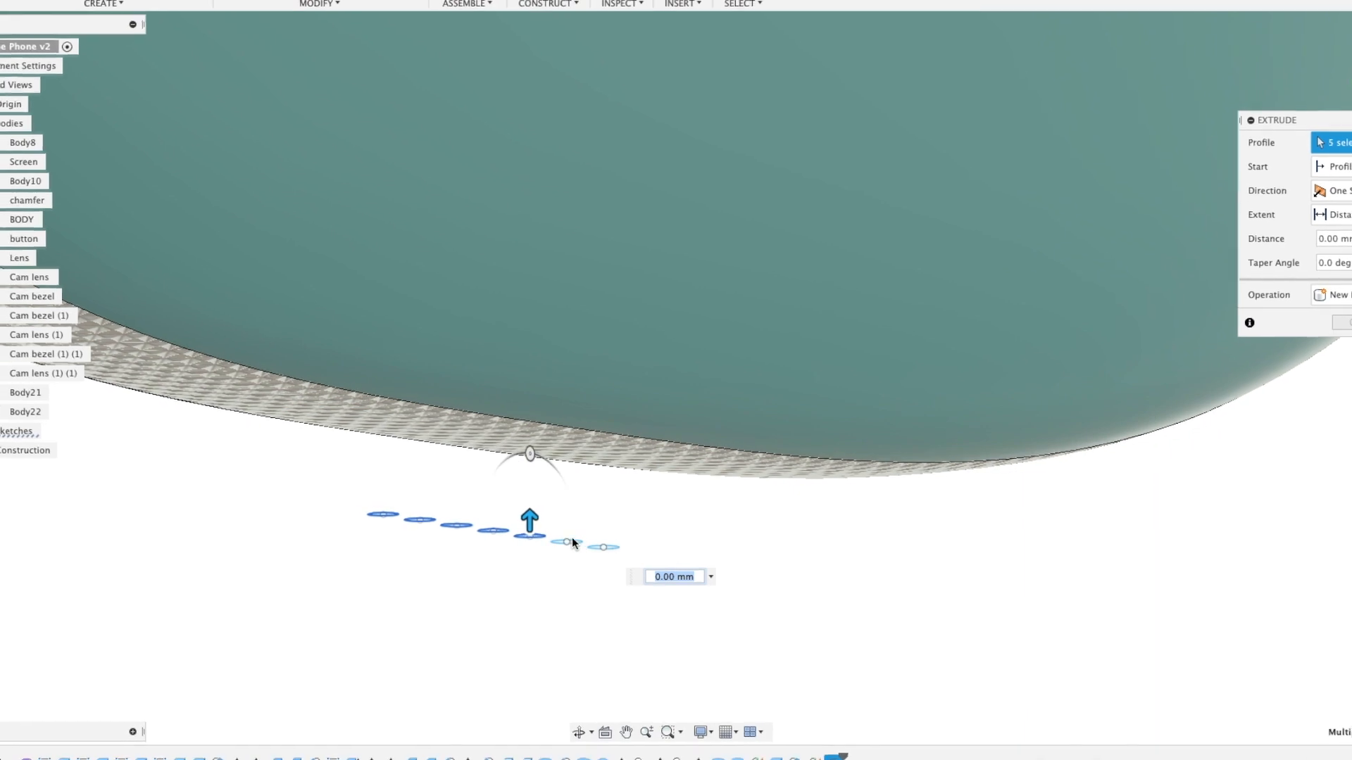
left_click_drag(602, 516, 603, 452)
middle_click_drag(603, 452, 501, 407, "shift")
key("Return")
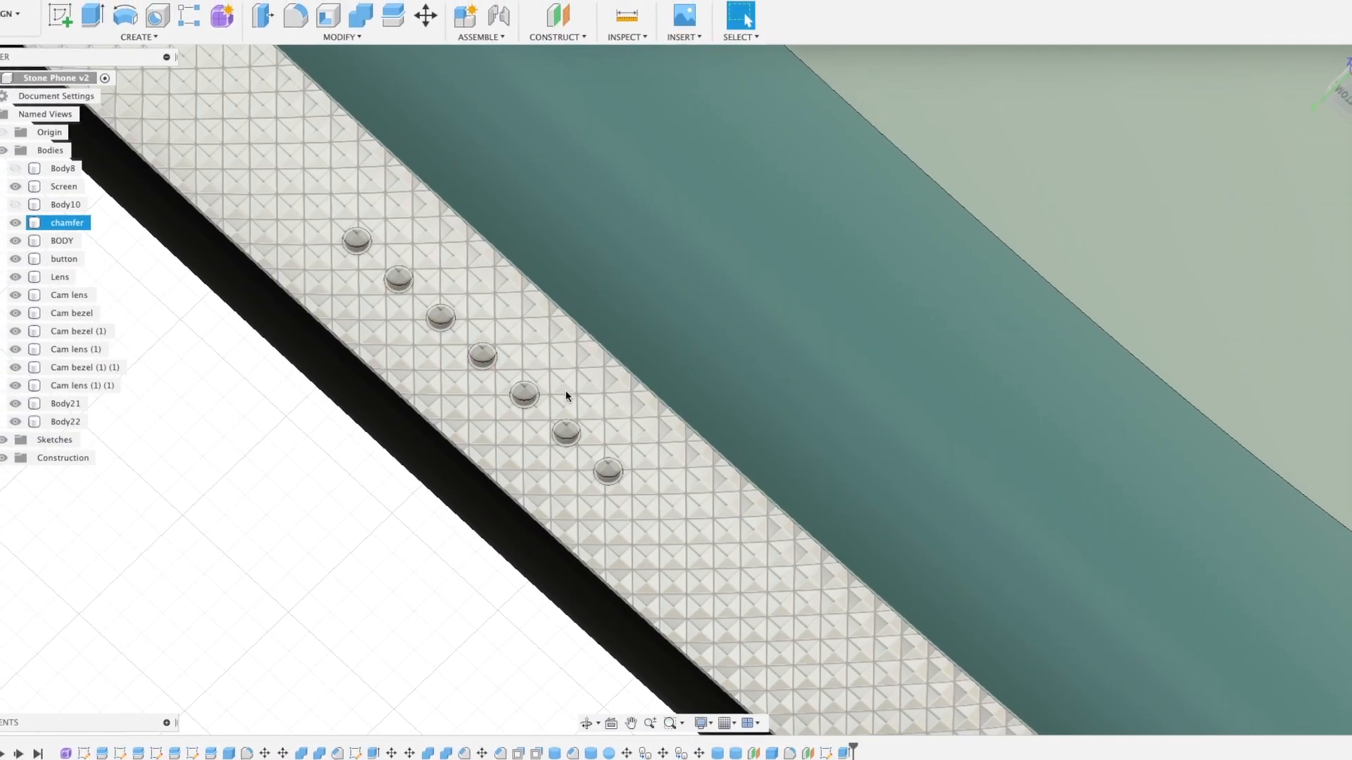
Apply an appearance from the design to several of the small holes in the textured edge band
key("a")
mouse_move(1216, 281)
left_mouse_down()
mouse_move(358, 244)
mouse_move(443, 316)
left_mouse_up()
mouse_move(1210, 285)
left_mouse_down()
mouse_move(520, 372)
mouse_move(485, 357)
left_mouse_up()
mouse_move(1207, 289)
left_mouse_down()
mouse_move(533, 403)
mouse_move(612, 476)
left_mouse_up()
scroll(552, 511, "down", 10)
middle_click_drag(552, 511, 528, 476, "shift")
scroll(585, 483, "up", 4)
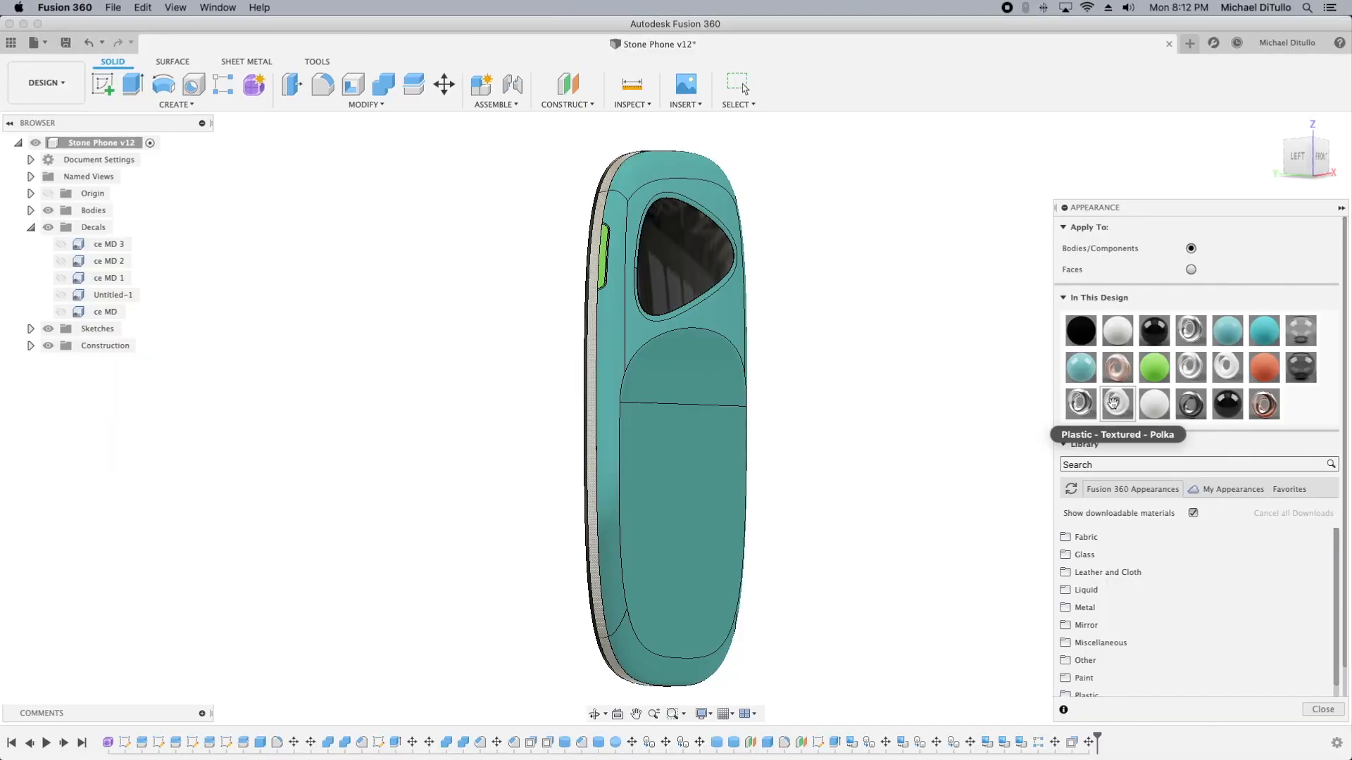
Try a red appearance on the side button and a green appearance on the phone's main body
middle_click_drag(890, 402, 835, 401, "shift")
left_click_drag(1081, 404, 736, 406)
left_click_drag(1284, 364, 571, 254)
middle_click_drag(883, 377, 916, 403, "shift")
left_click_drag(1207, 357, 736, 429)
middle_click_drag(1002, 476, 952, 465, "shift")
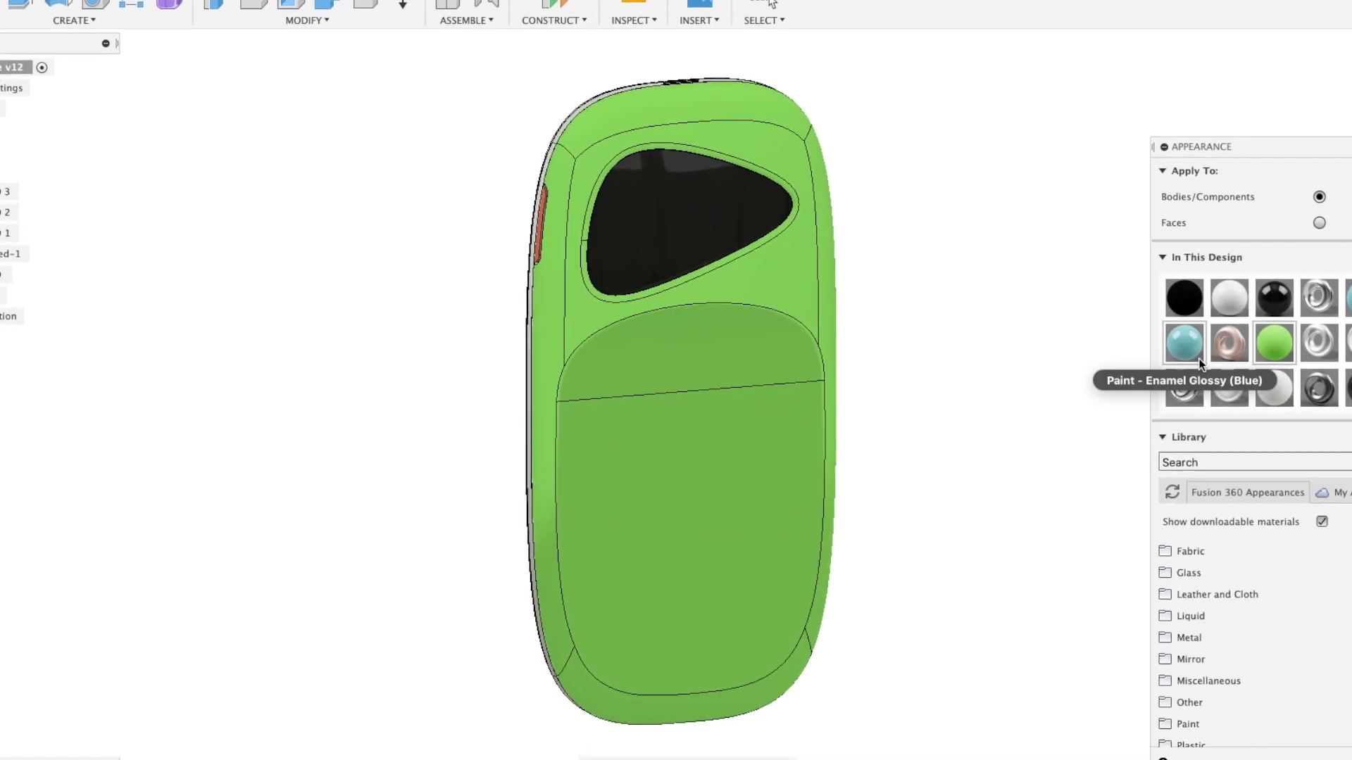
Try Paint - Enamel Glossy (Blue) on the main body, return it to teal, and inspect the phone from the front
left_click_drag(1163, 348, 736, 422)
left_click_drag(1252, 338, 761, 464)
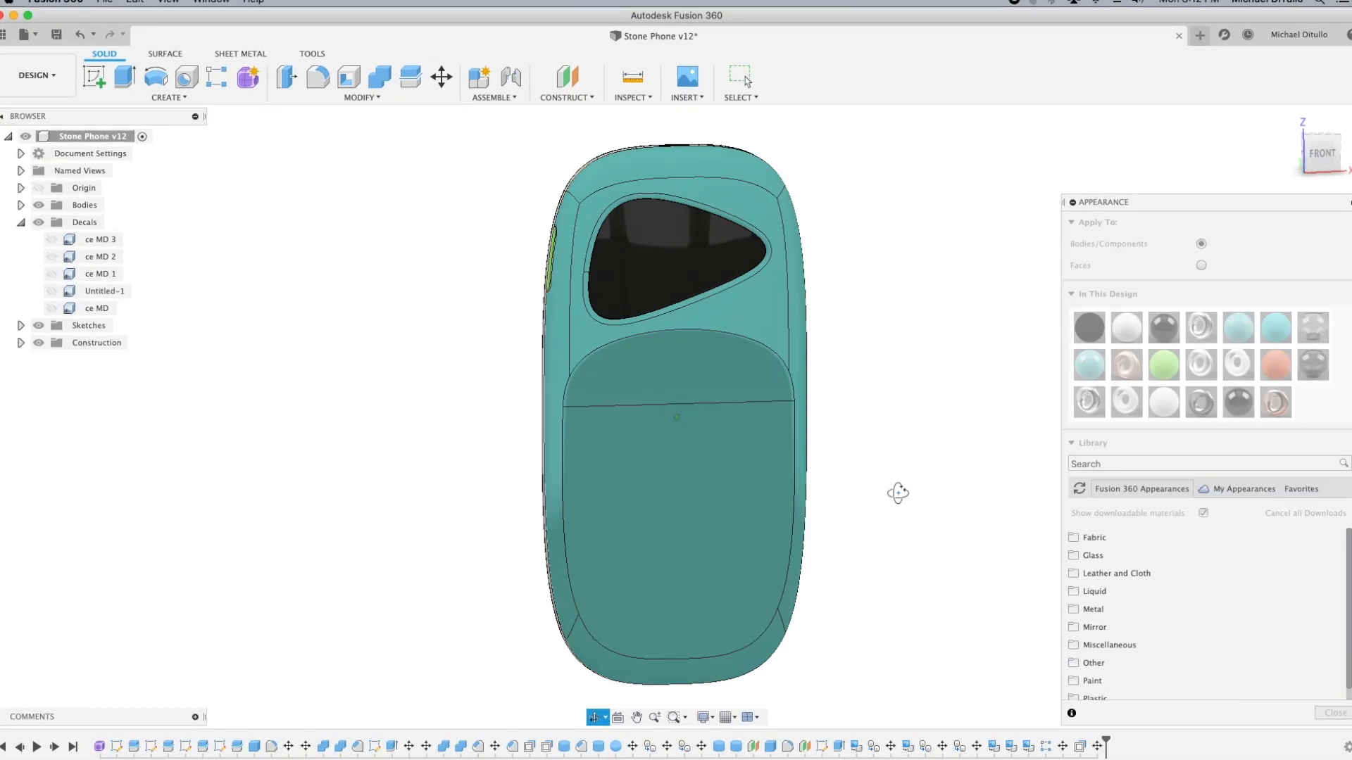
middle_click_drag(897, 492, 990, 476, "shift")
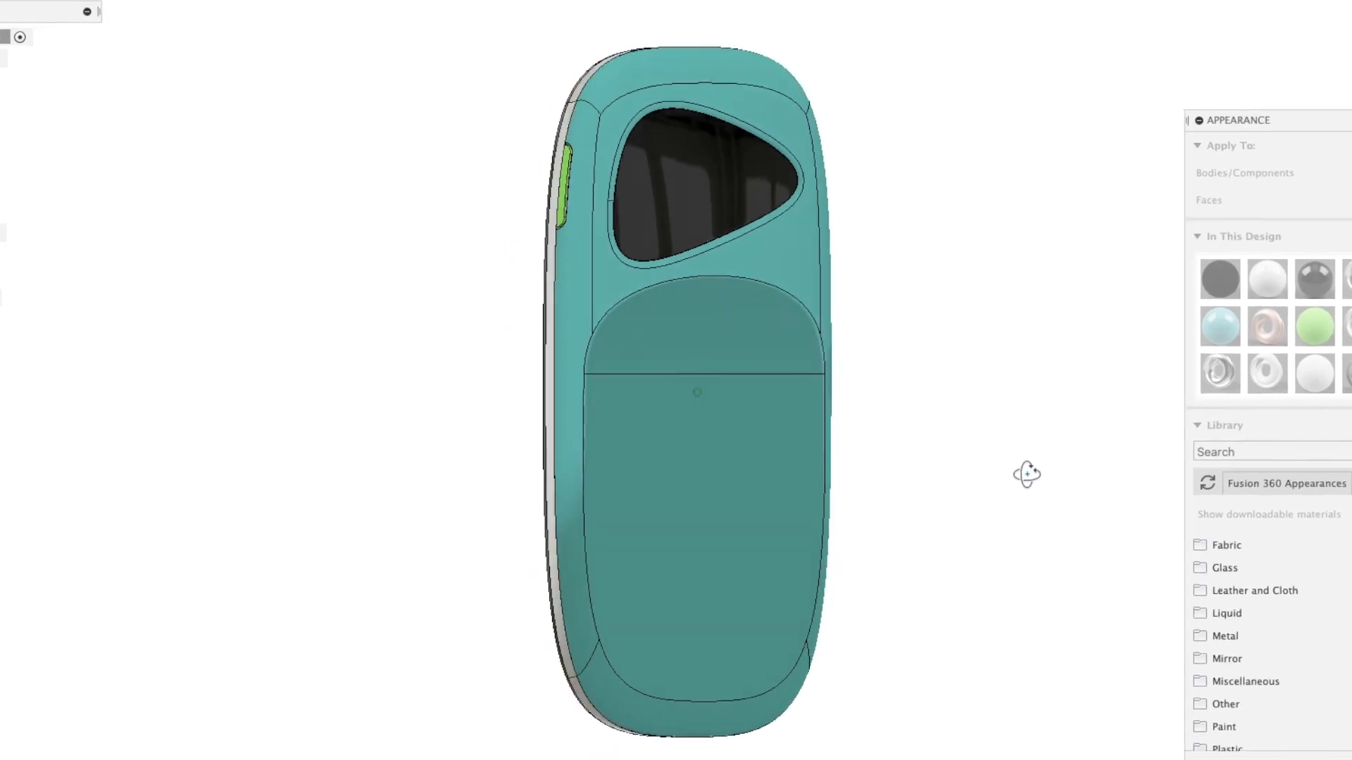